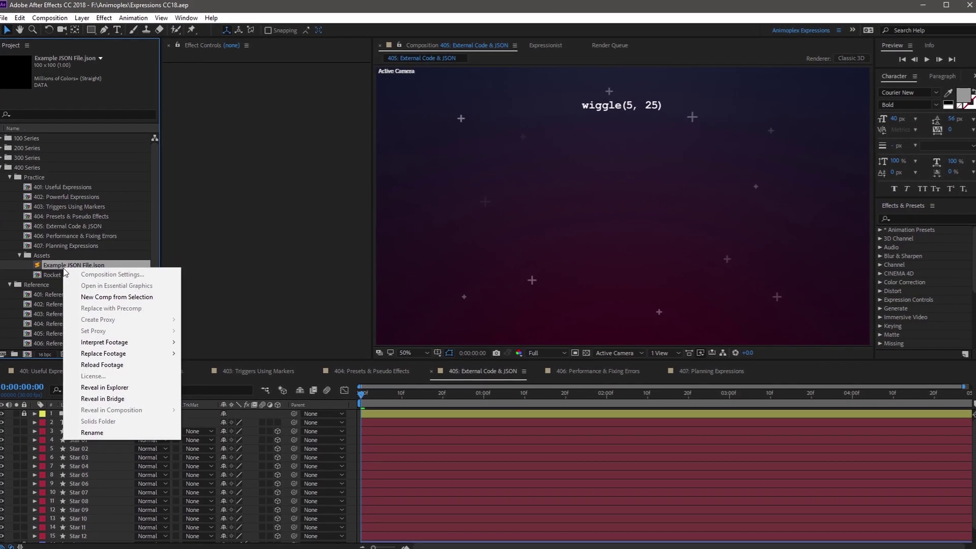
- Reveal Example JSON File.json in Explorer and view it in Sublime Text
left_click(104, 387)
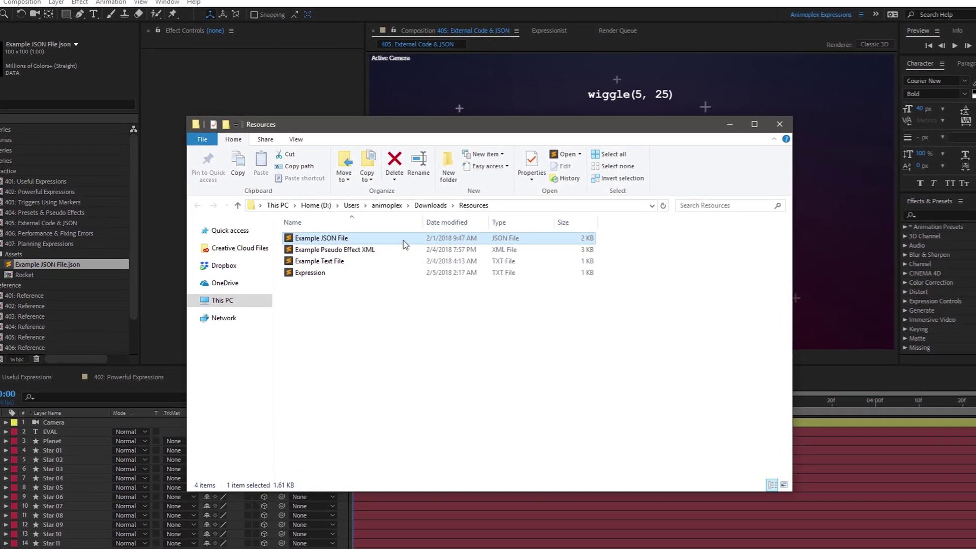
double_click(405, 243)
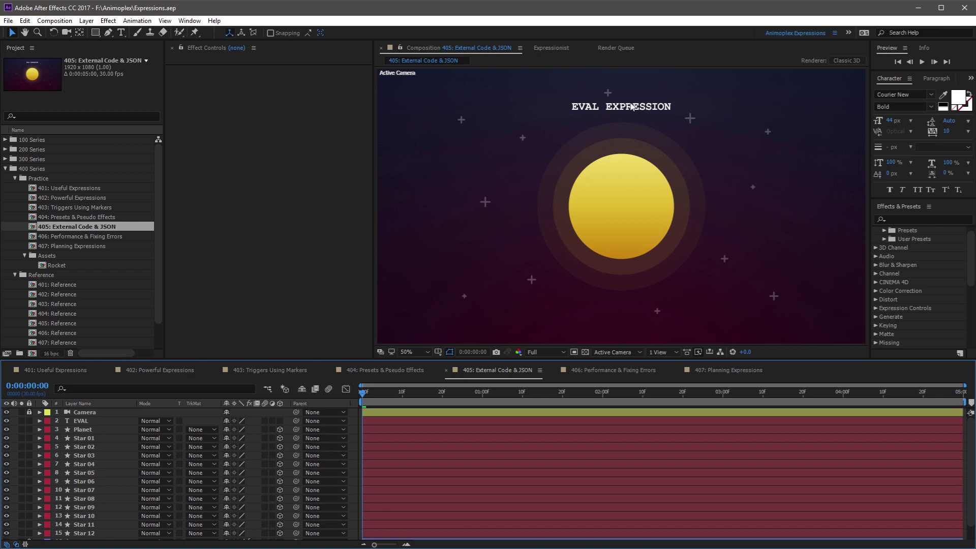
- Add an expression to Star 01's Opacity and reveal the EVAL layer's modified properties
left_click(161, 436)
left_click(88, 440)
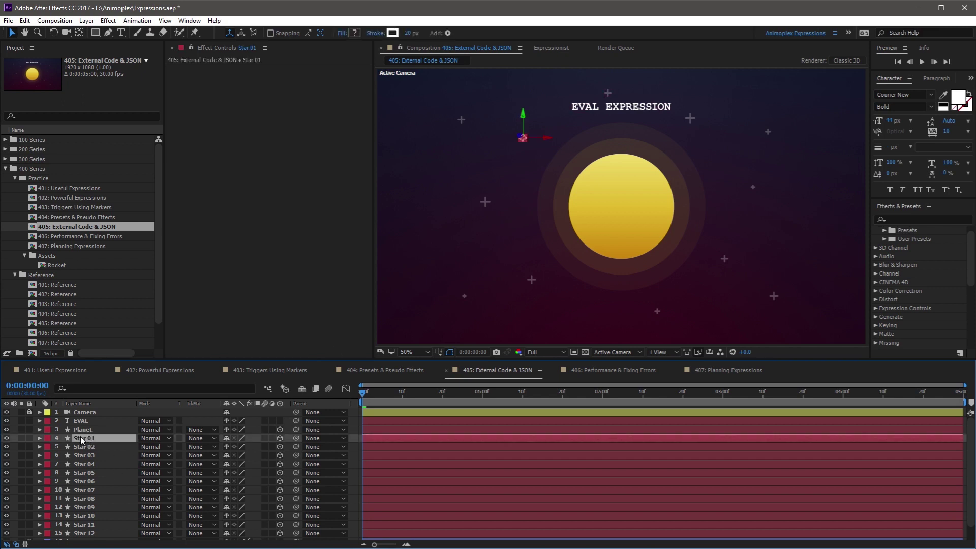
key("t")
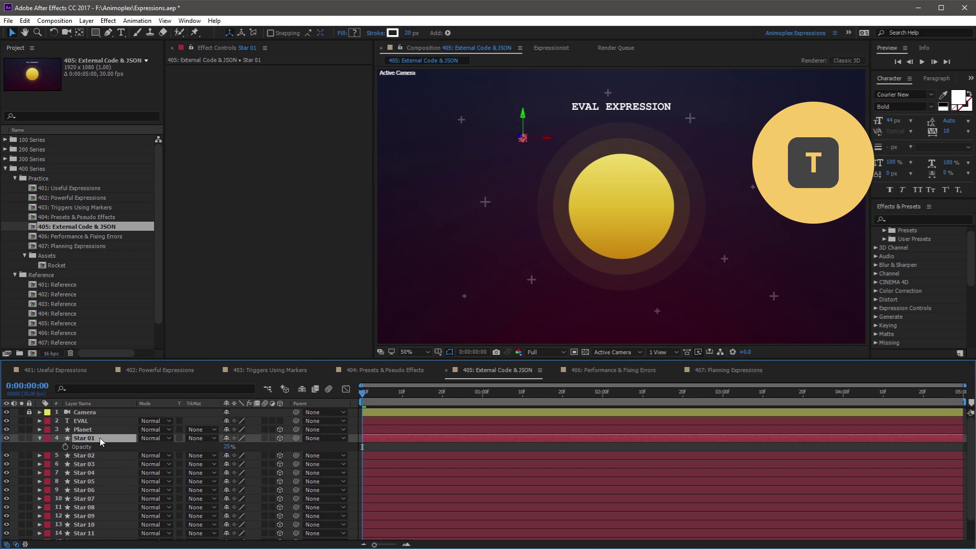
left_click(65, 448, "alt")
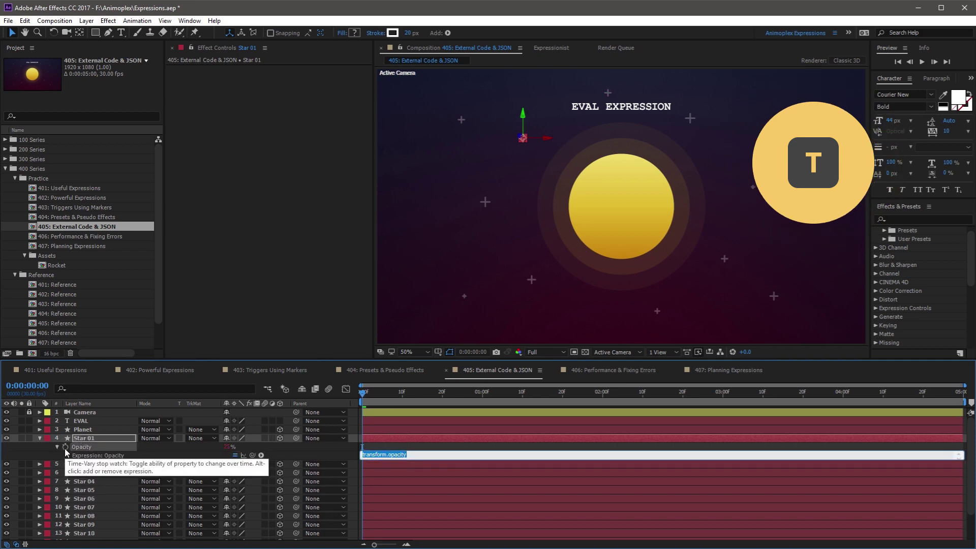
left_click(84, 421)
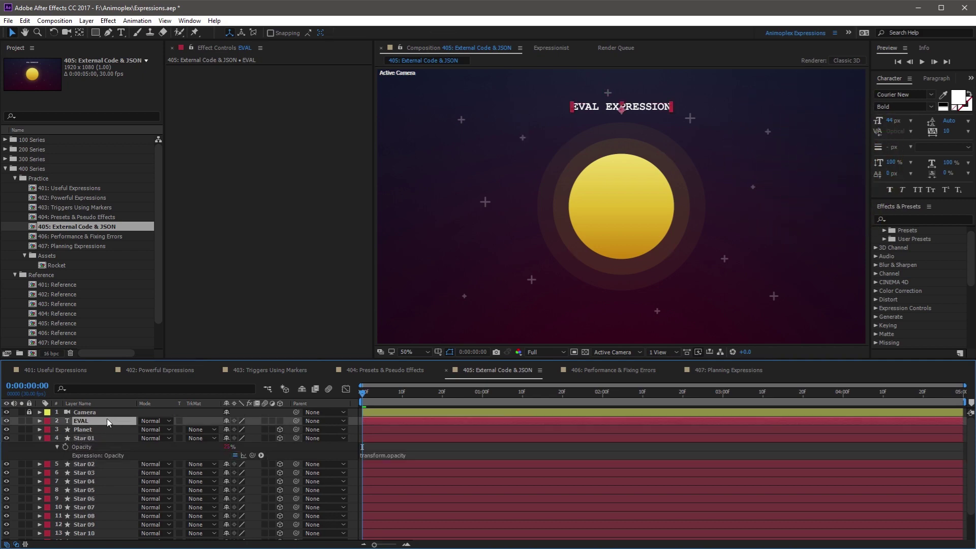
key("u")
key("u")
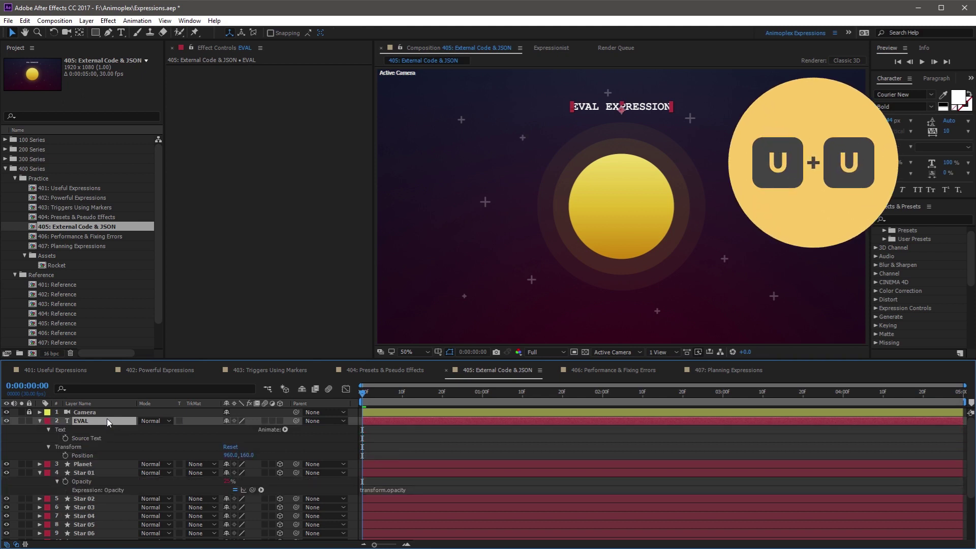
- Set Star 01's opacity expression to eval(thisComp.layer("EVAL").text.sourceText.value) via pick-whip
left_click(94, 437)
left_click(388, 489)
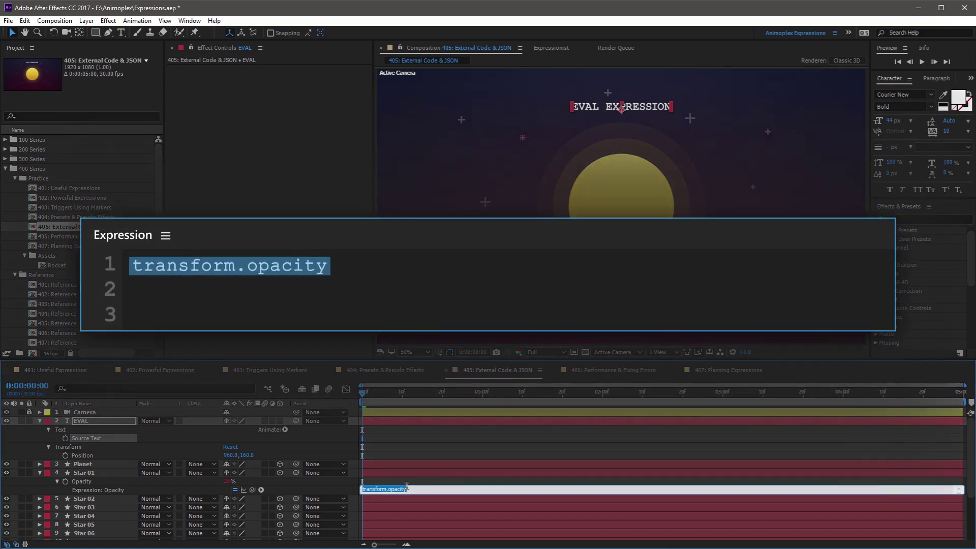
type("eval")
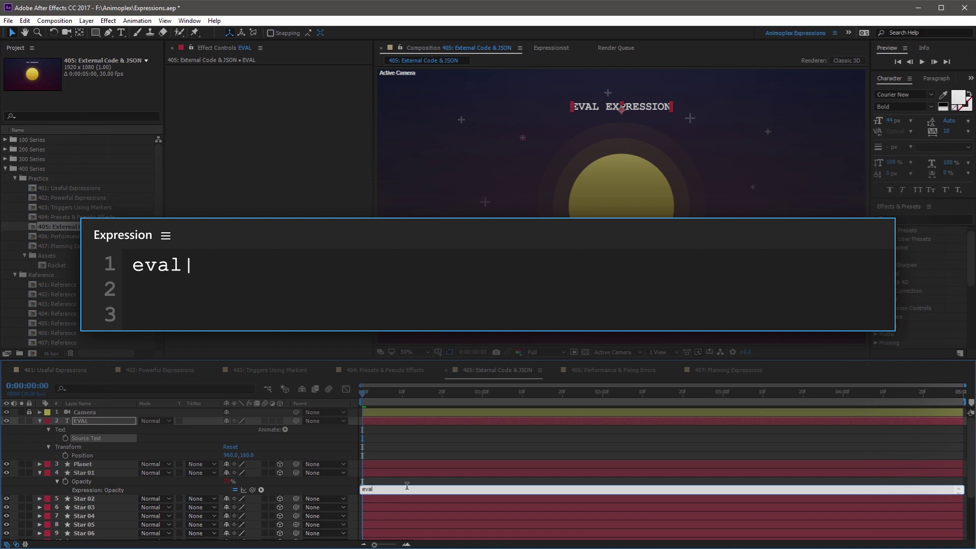
type("(")
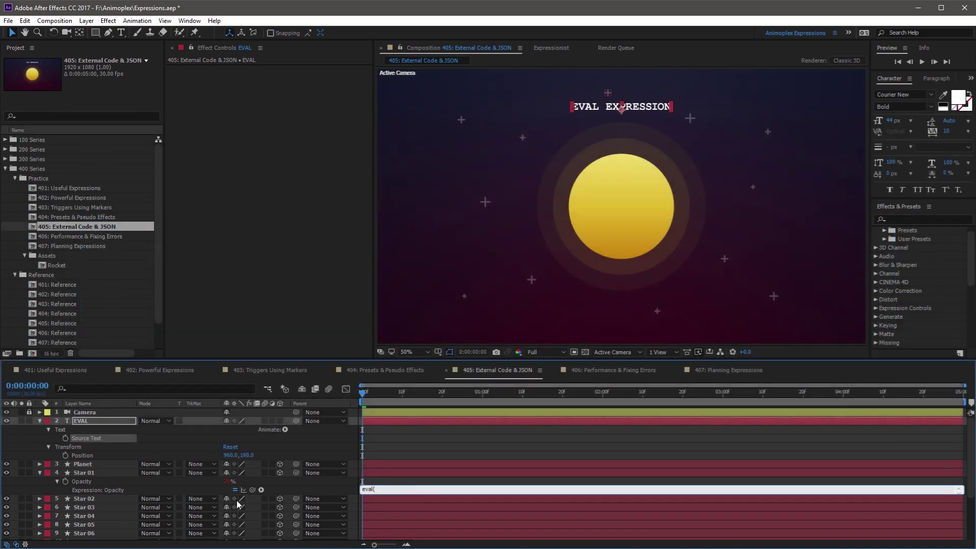
left_click_drag(254, 489, 98, 438)
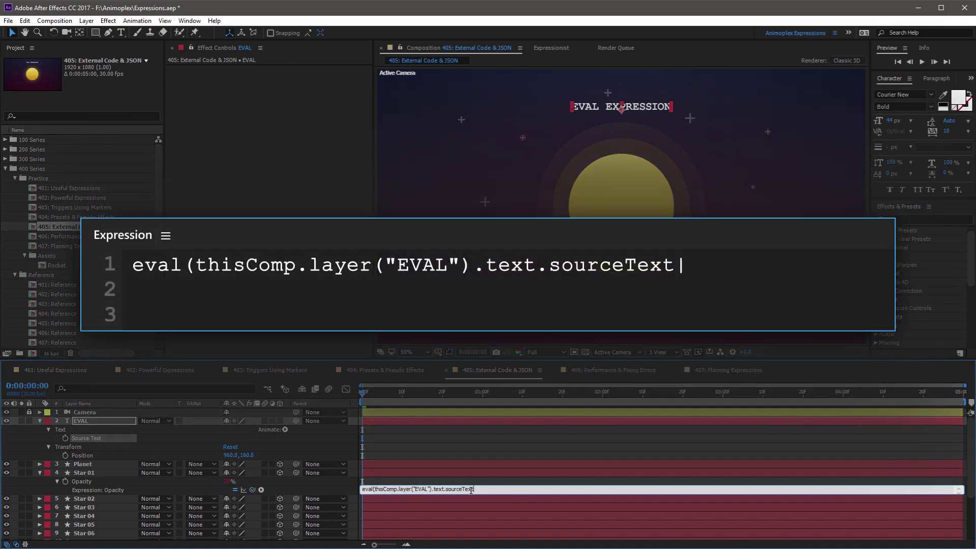
type(".v")
type("alue")
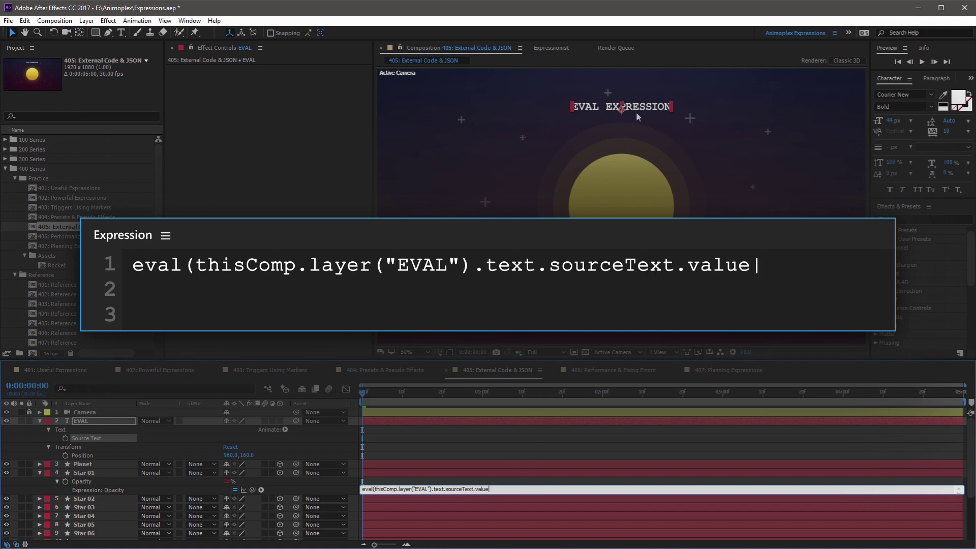
type(")")
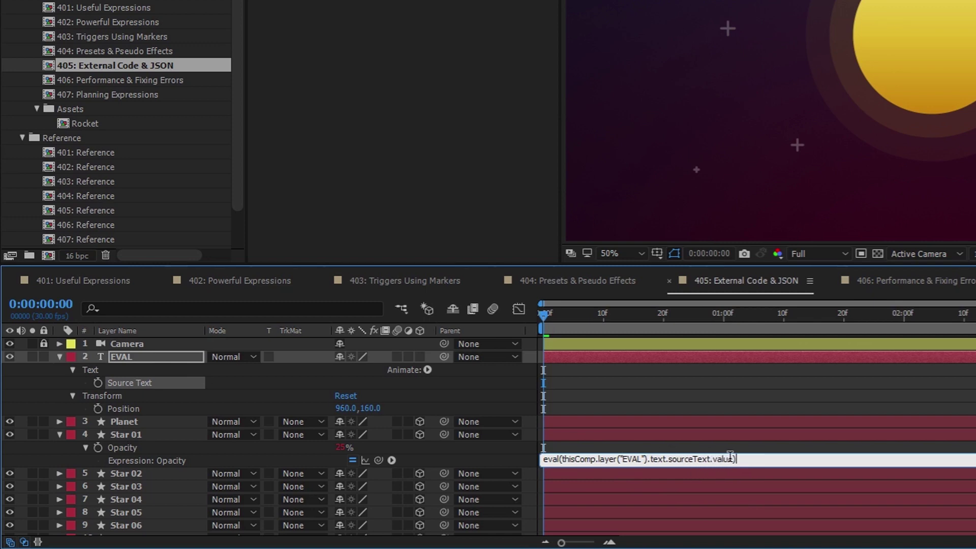
left_click_drag(544, 459, 561, 459)
left_click(751, 459)
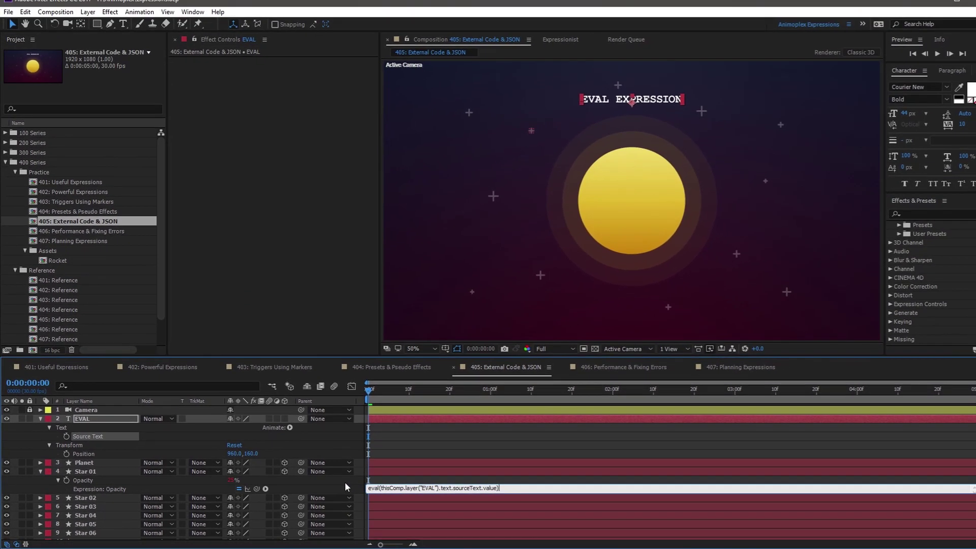
left_click(339, 483)
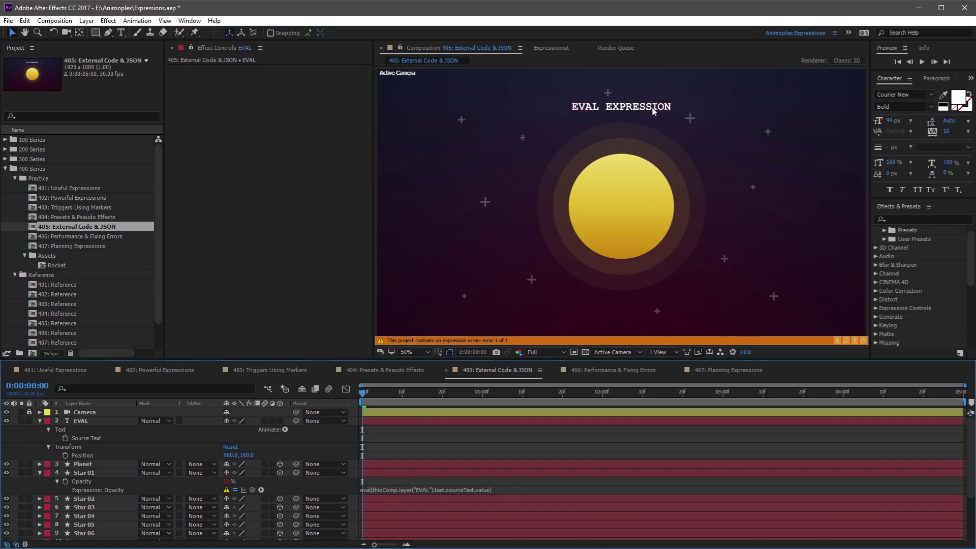
- Retype the EVAL title text as 1, then 10, then value + 25
left_click(610, 106)
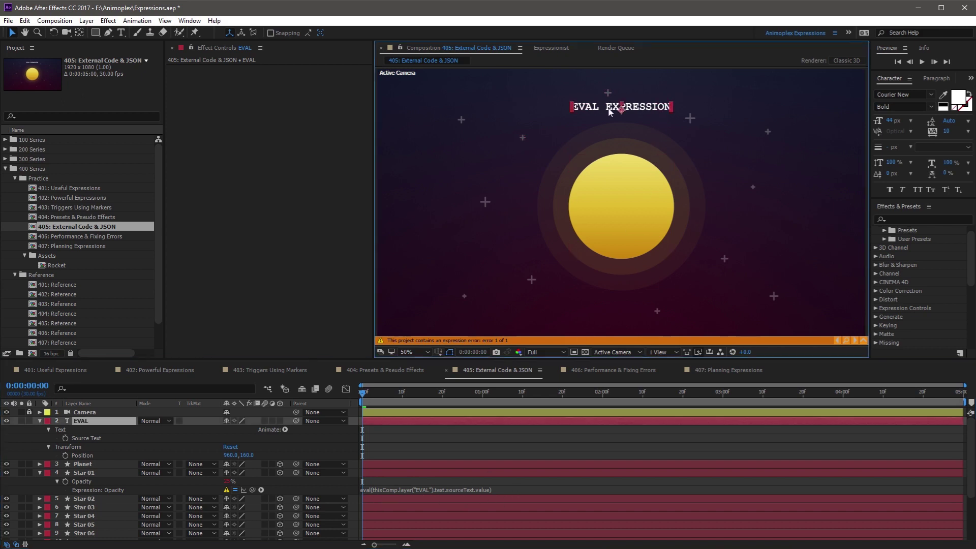
double_click(637, 109)
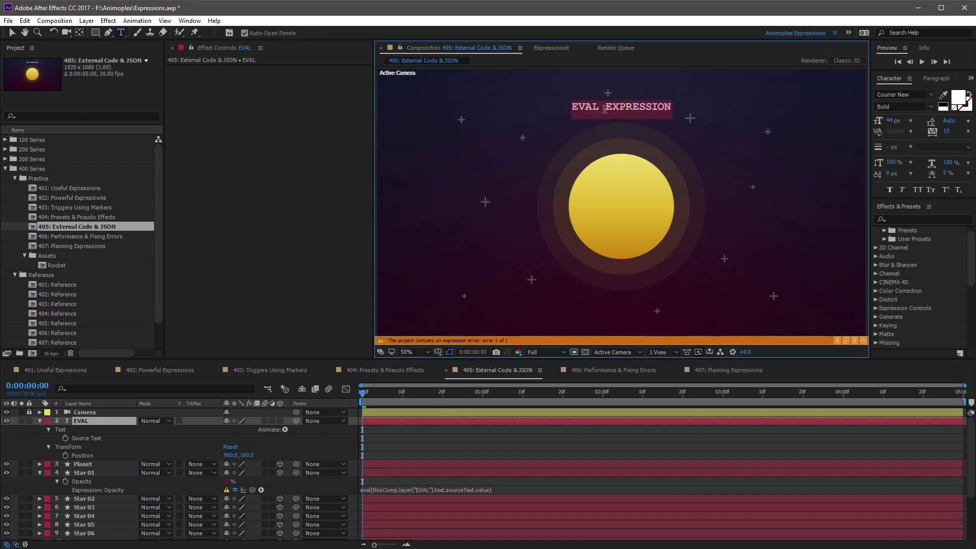
type("1")
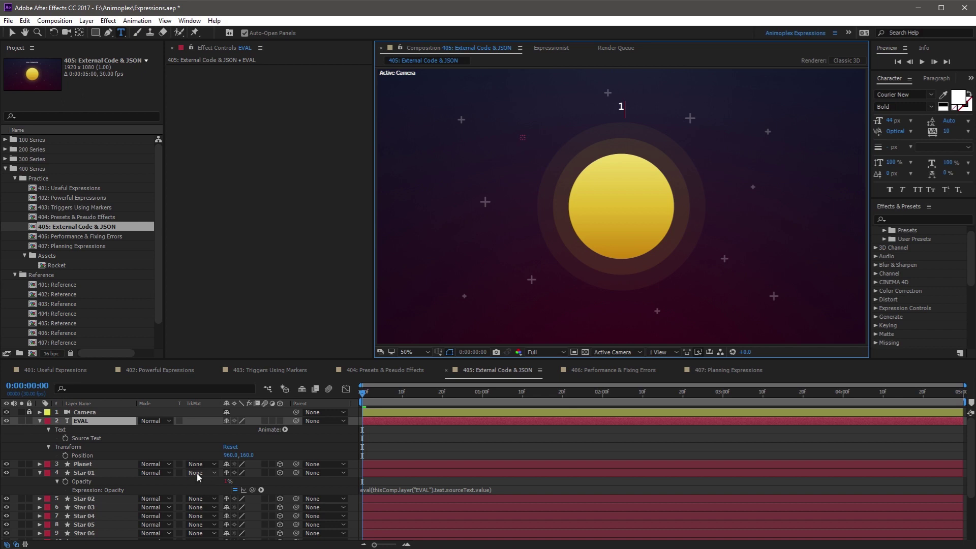
type("0")
double_click(622, 107)
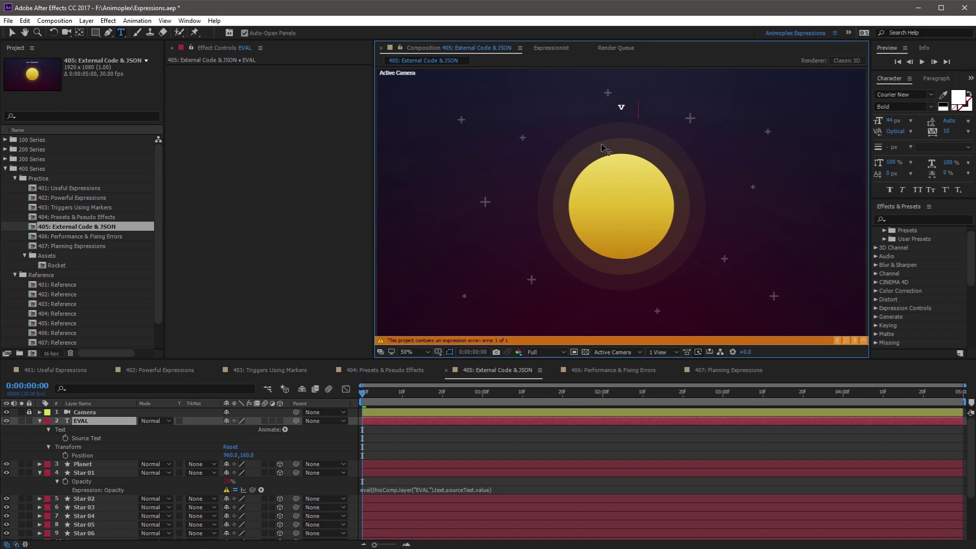
type("value")
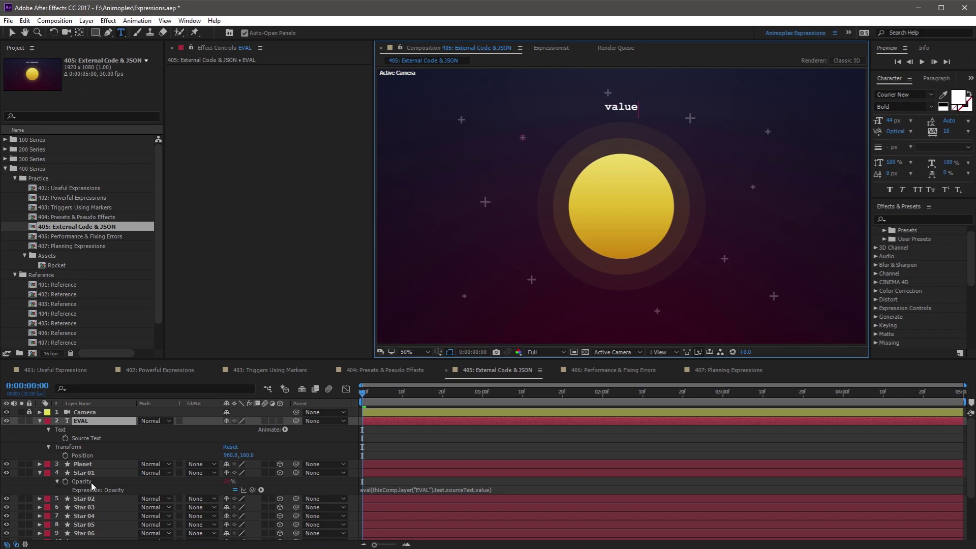
type(" +")
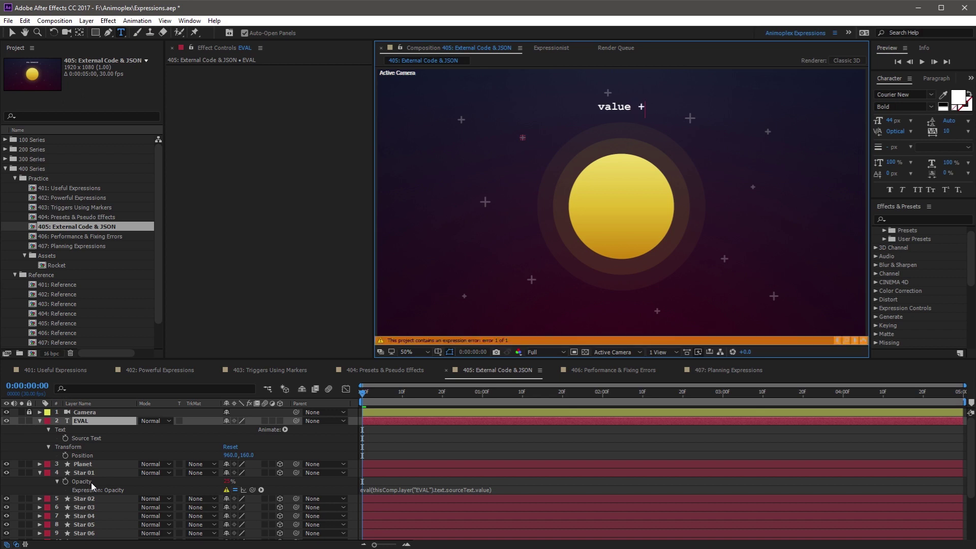
type(" 25")
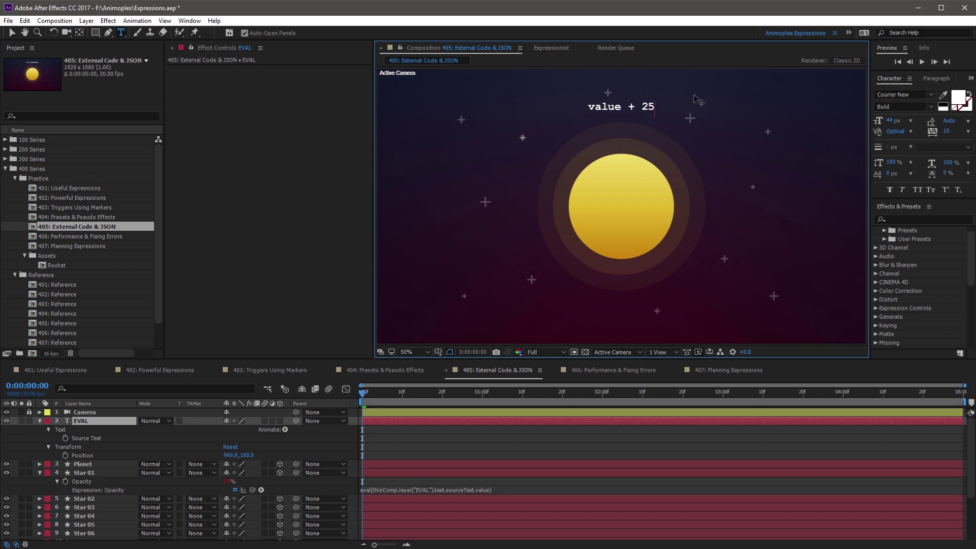
- Change the EVAL text to wiggle(5, 25) and preview Star 01's flickering opacity
triple_click(606, 113)
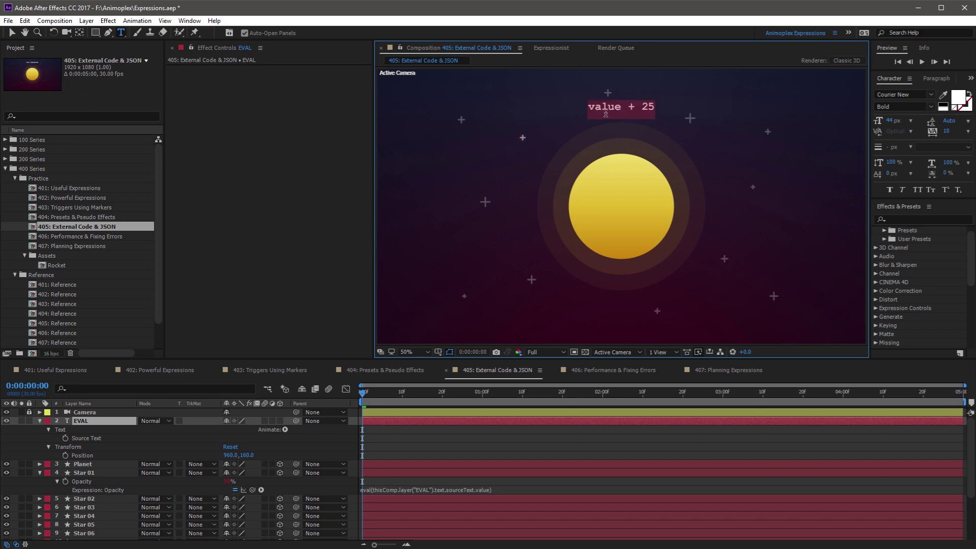
type("wiggle(")
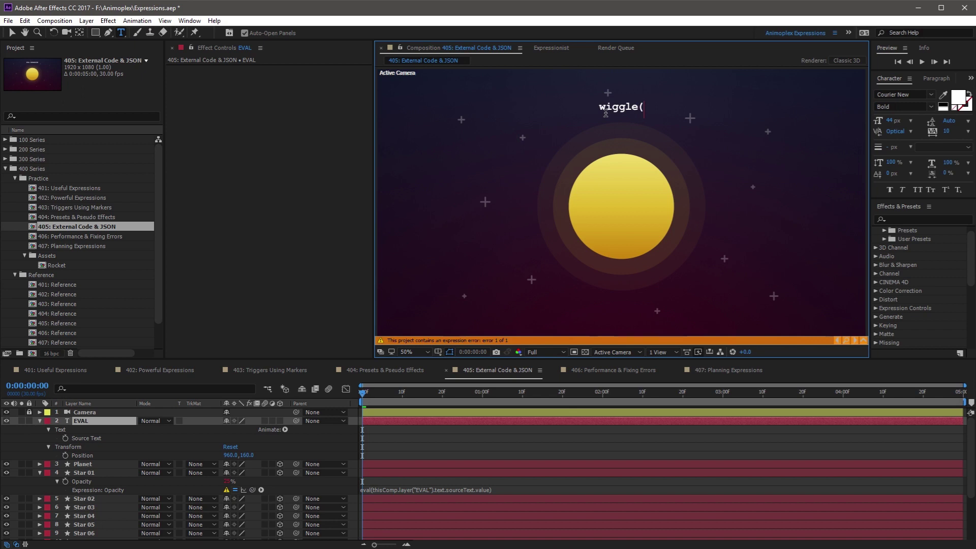
type("5,")
type(" 25")
type(")")
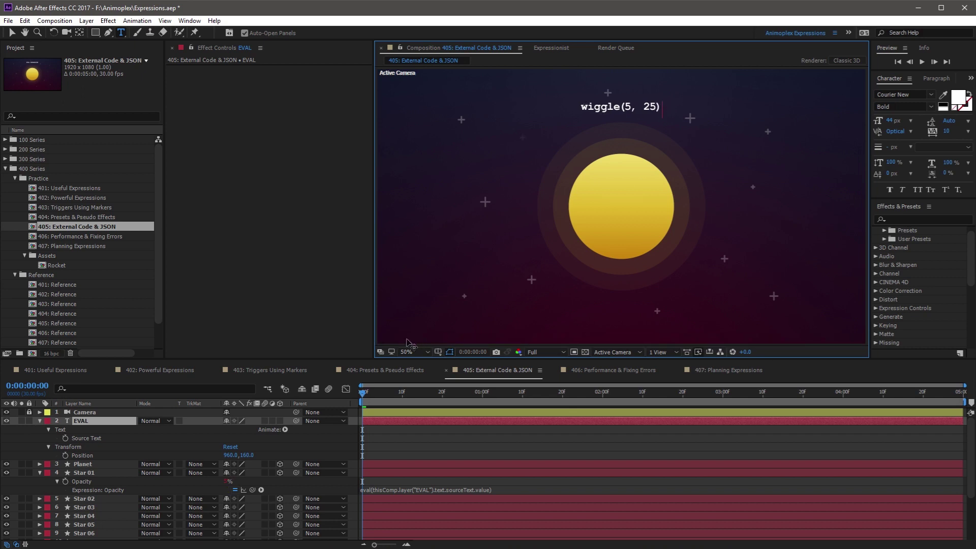
left_click(523, 137)
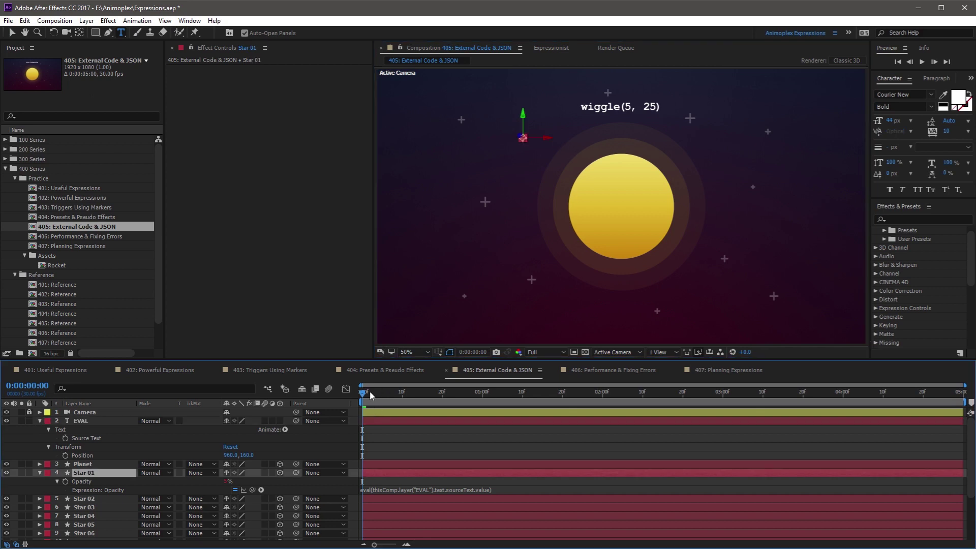
key("space")
left_click(405, 443)
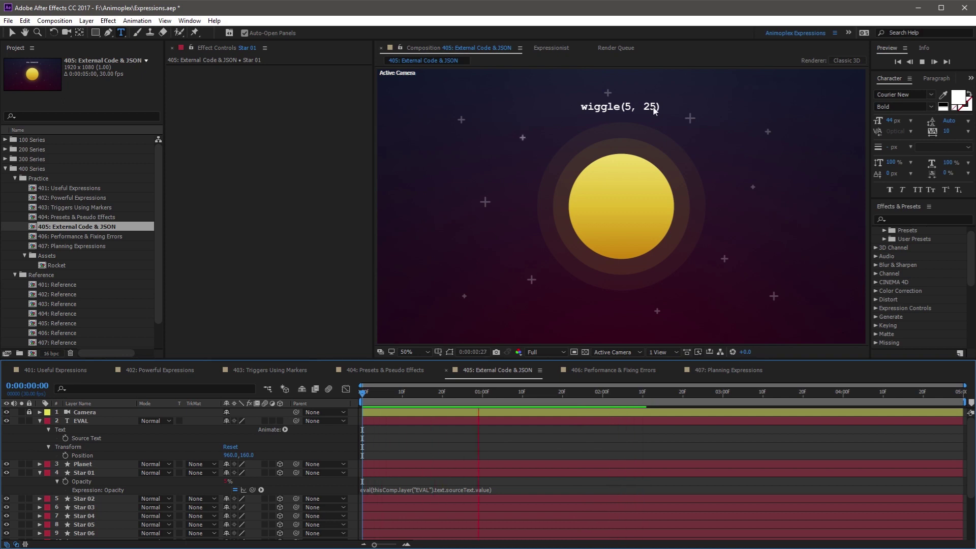
left_click(522, 138)
- Copy Star 01's opacity expression only and paste it onto Stars 02 through 12
right_click(82, 429)
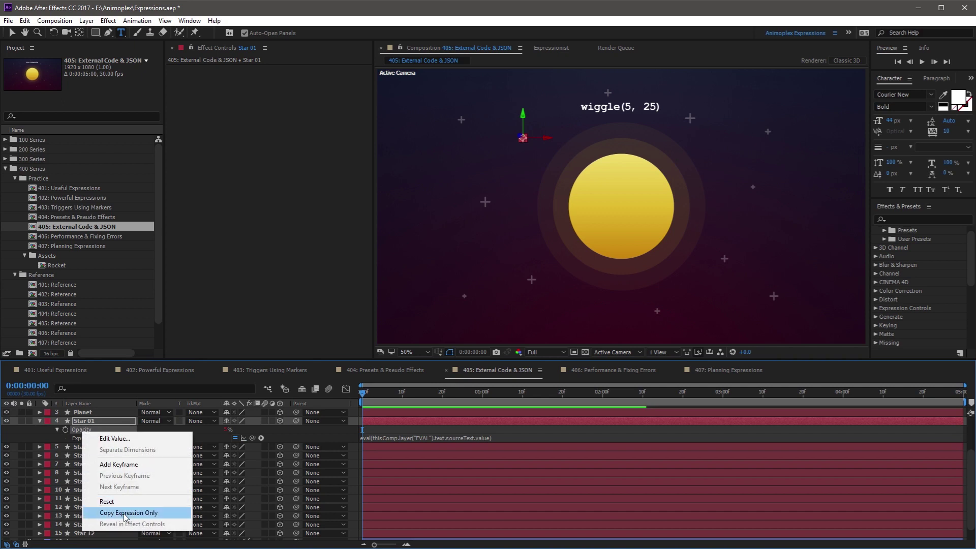
left_click(125, 512)
left_click(89, 444)
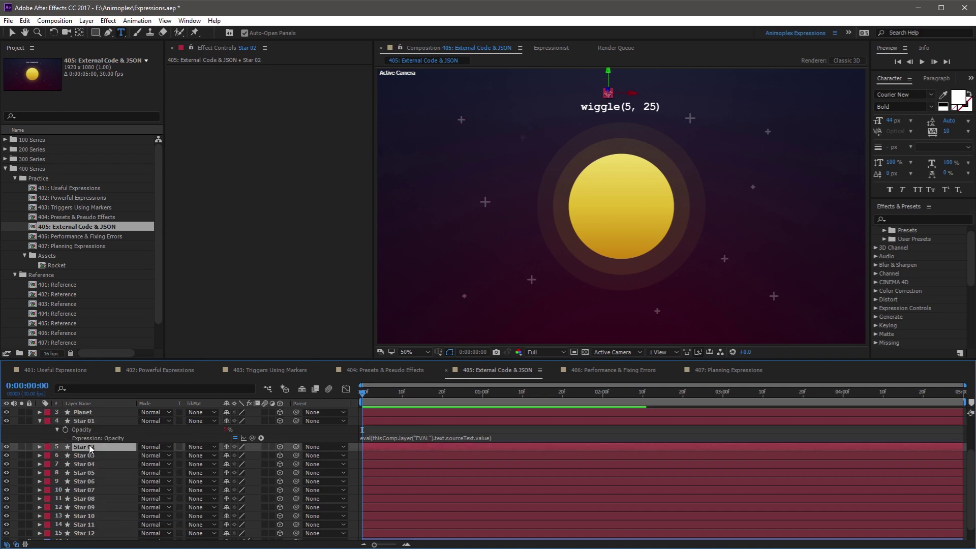
scroll(90, 444, "down", 1)
left_click(91, 518, "shift")
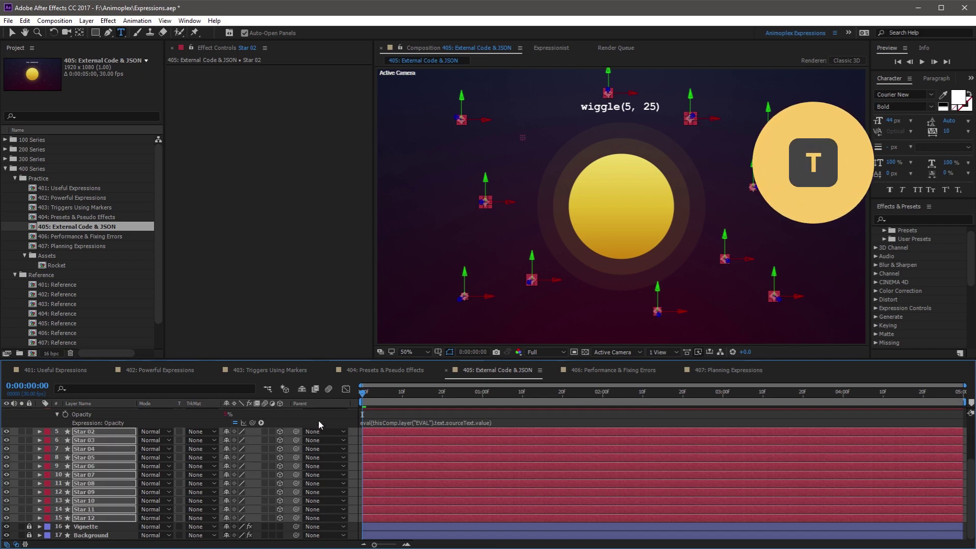
key("ctrl+v")
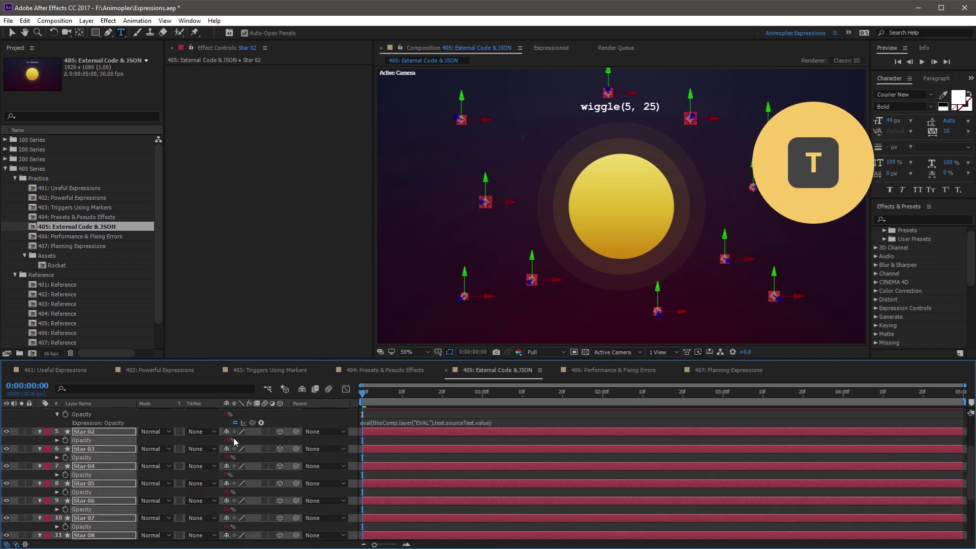
scroll(234, 437, "down", 1)
scroll(243, 502, "up", 3)
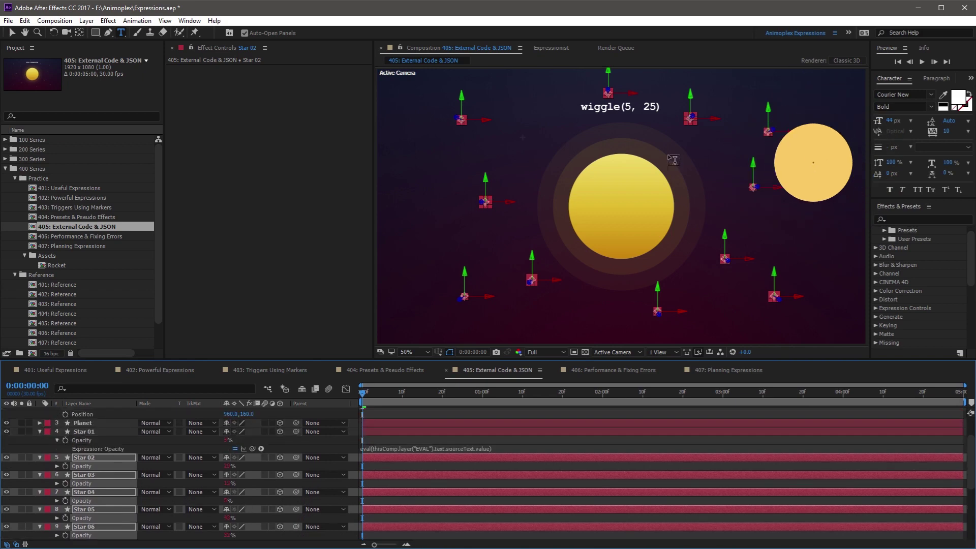
left_click(116, 467)
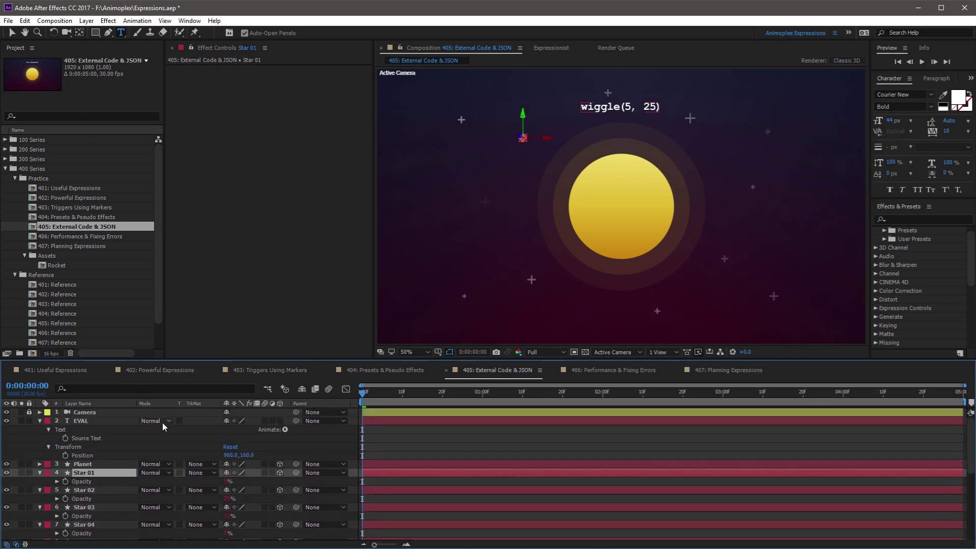
left_click(630, 107)
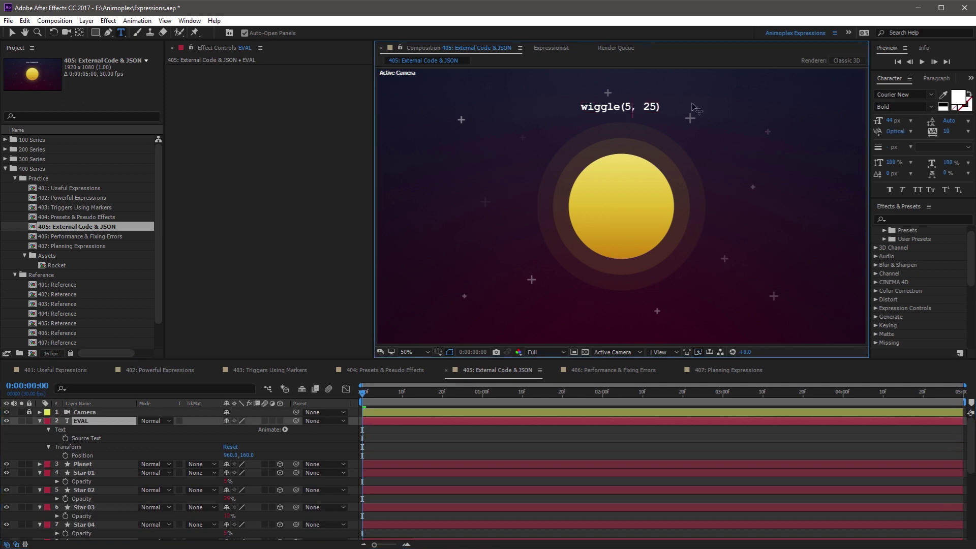
type("0")
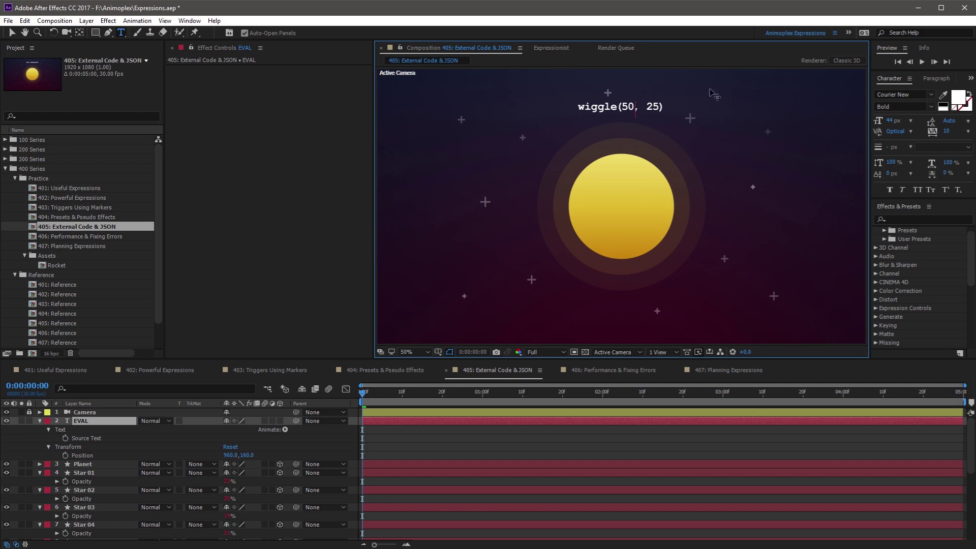
- Preview the faster star flicker from wiggle(50, 25)
key("space")
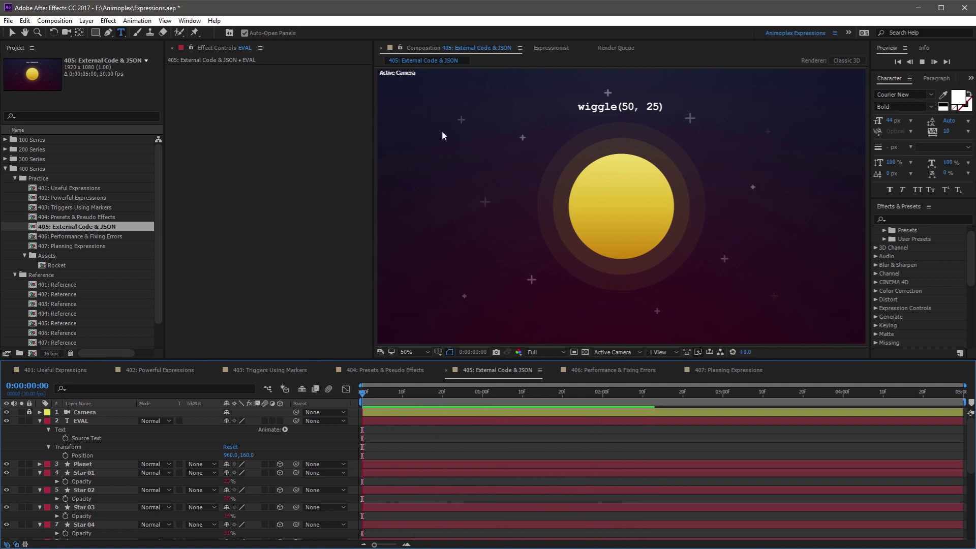
- Replace the EVAL text with thisComp.layer("Planet").transform.opacity and highlight its curly quotes
left_click(598, 107)
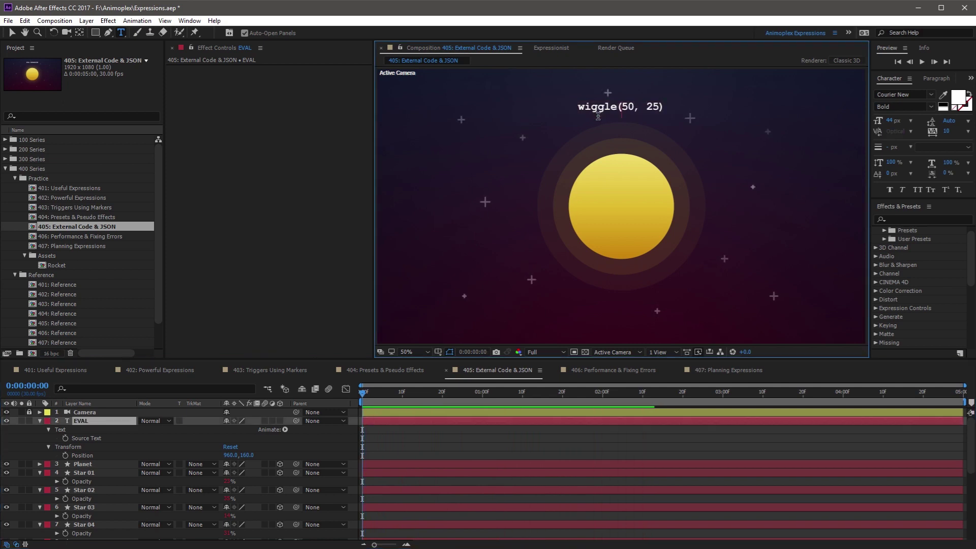
key("ctrl+a")
key("Delete")
type("thisCom")
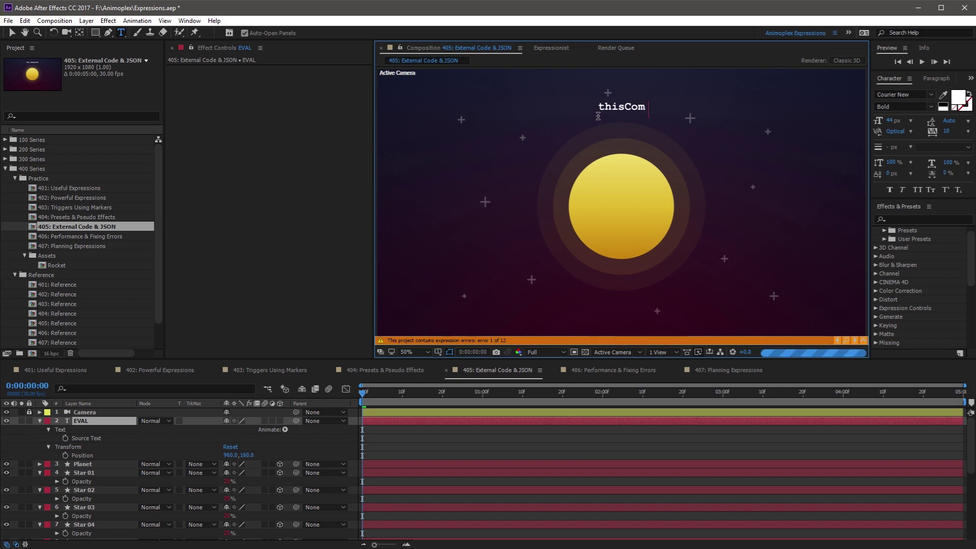
type("p.layer(\"Planet\").tra")
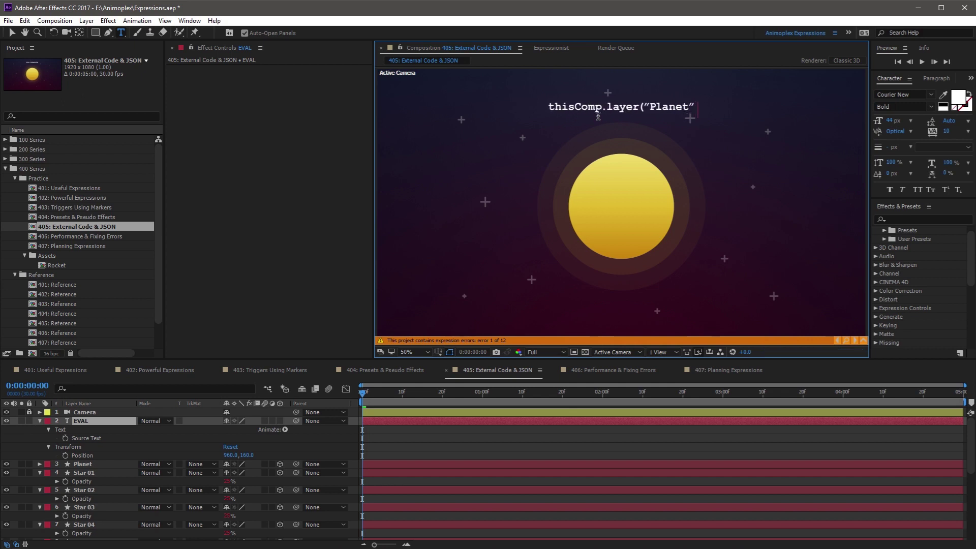
type("nsform.opacity")
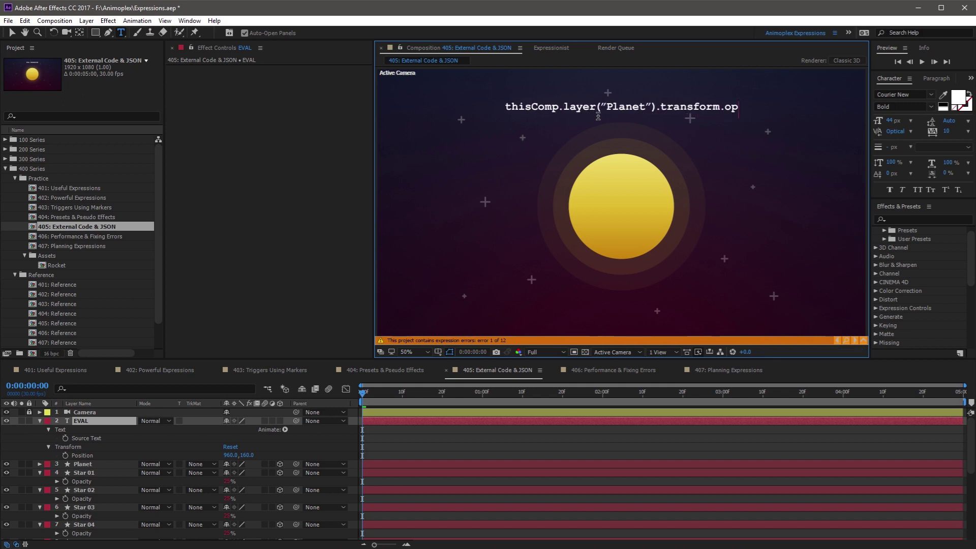
mouse_move(583, 107)
left_mouse_down()
mouse_move(634, 107)
mouse_move(582, 107)
left_mouse_up()
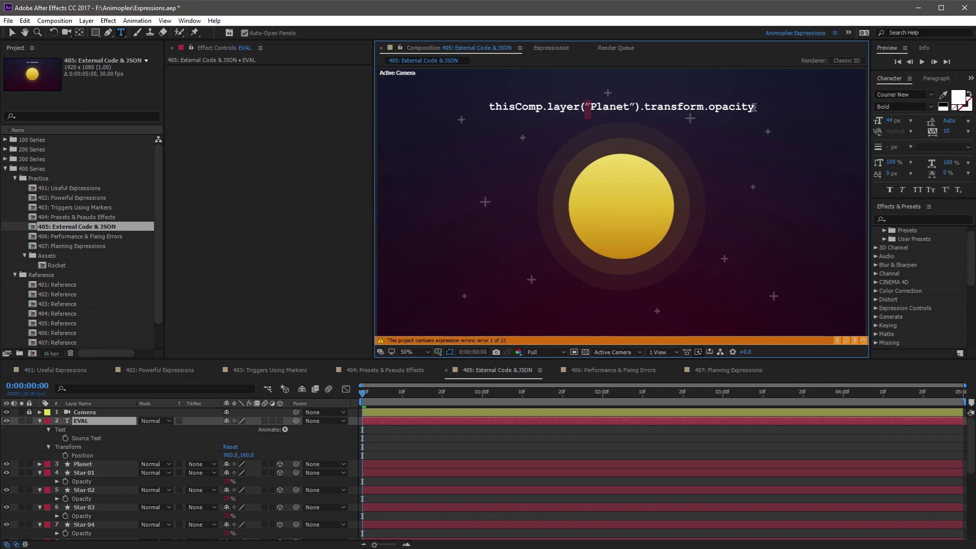
left_click(634, 107)
left_click_drag(636, 107, 632, 106)
- Add then remove a Source Text expression, then delete the curly opening quote before Planet
left_click(85, 438)
left_click(67, 437, "alt")
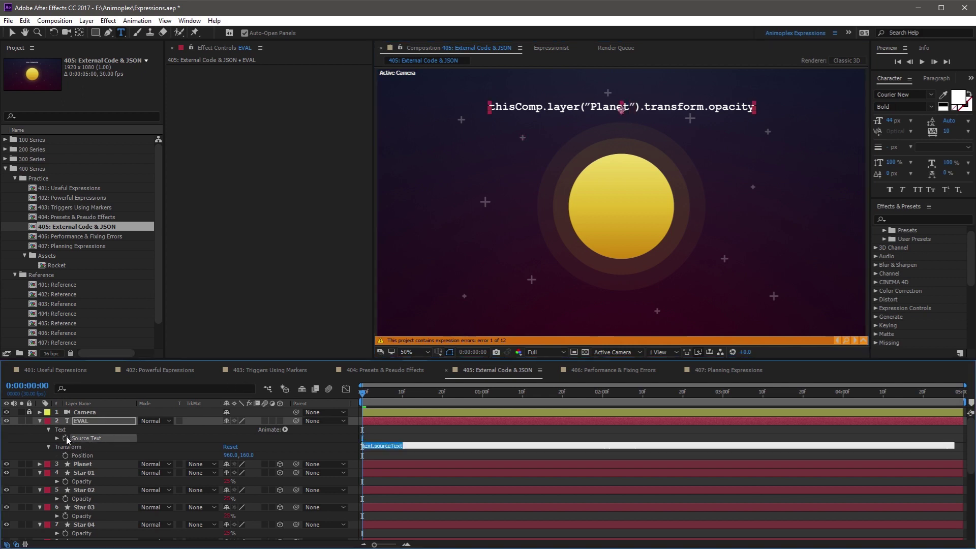
key("BackSpace")
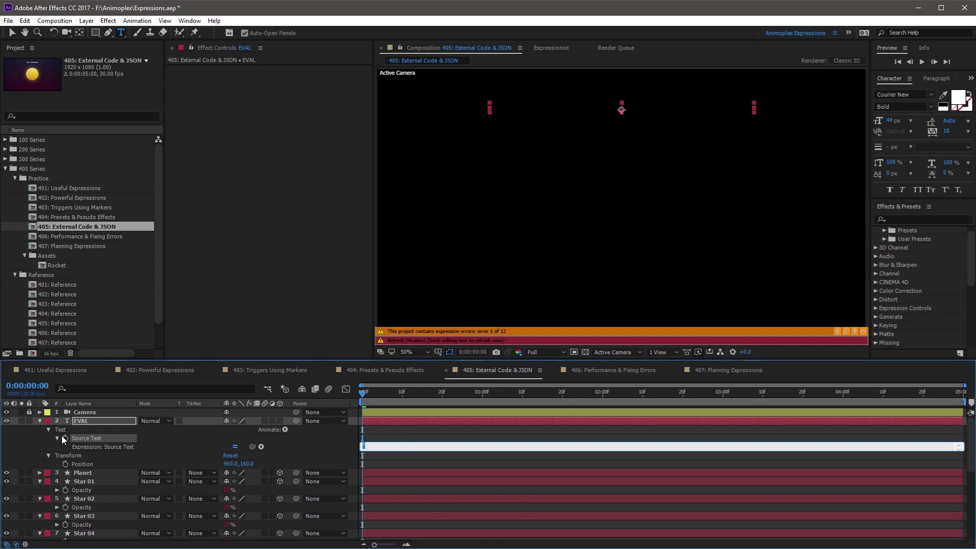
left_click(55, 446)
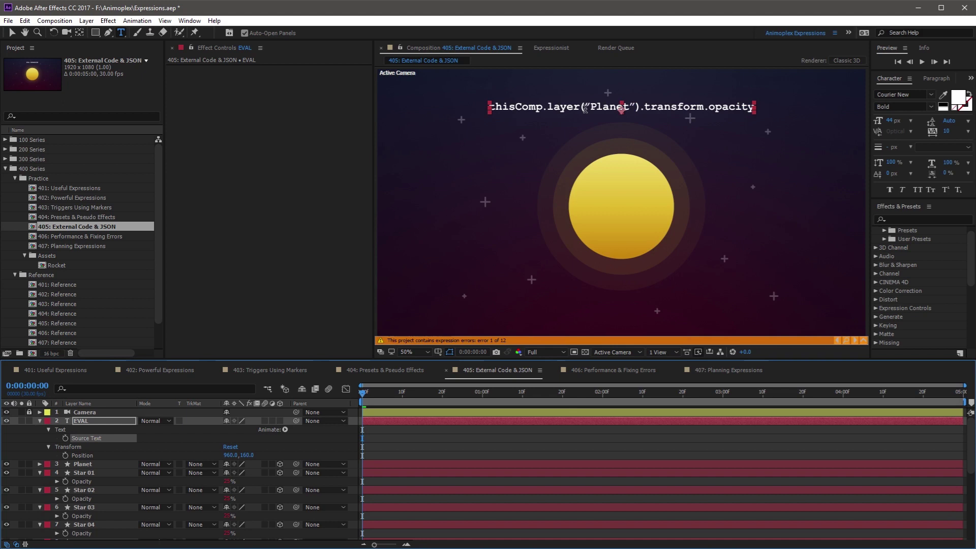
left_click(591, 107)
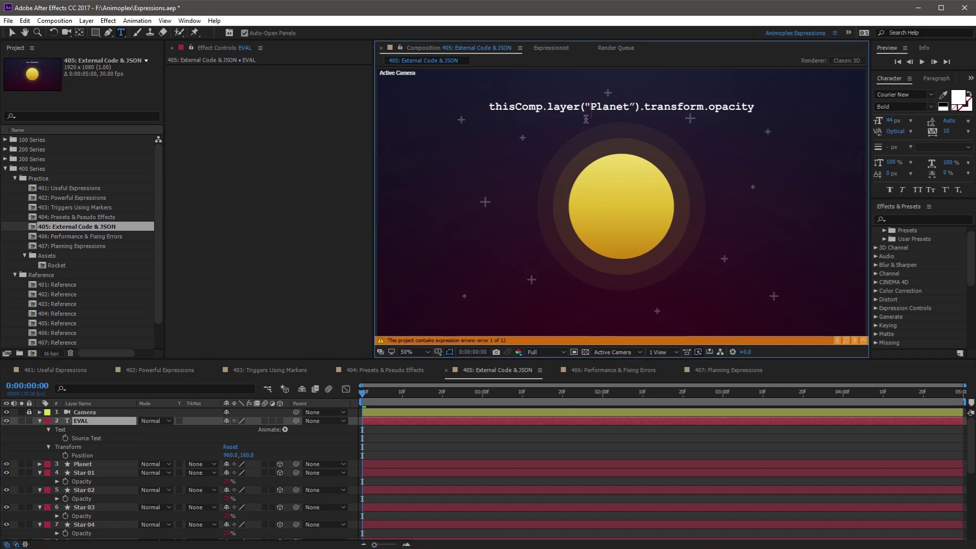
key("BackSpace")
type("\"")
- Copy a straight quote from Sublime Text and paste it over the closing quote after Planet
key("alt+Tab")
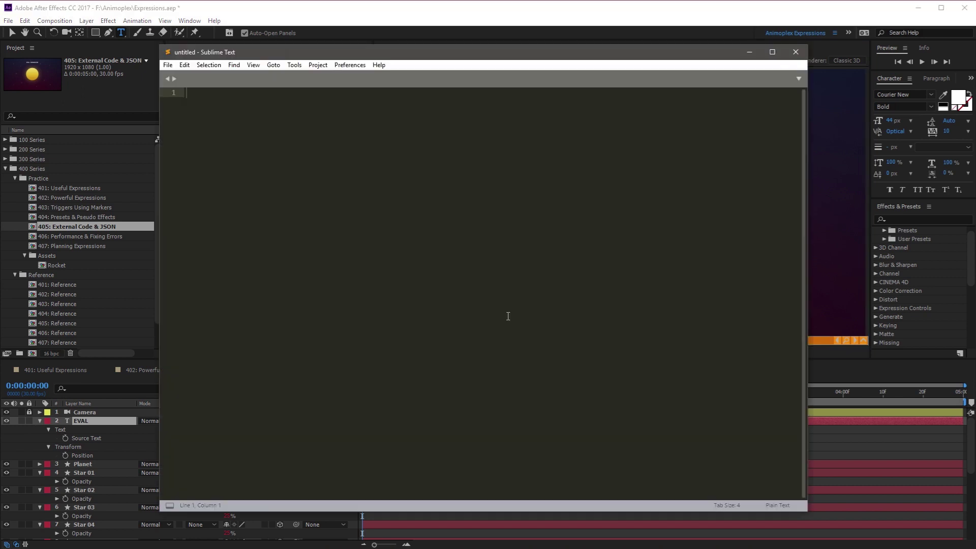
type("\"")
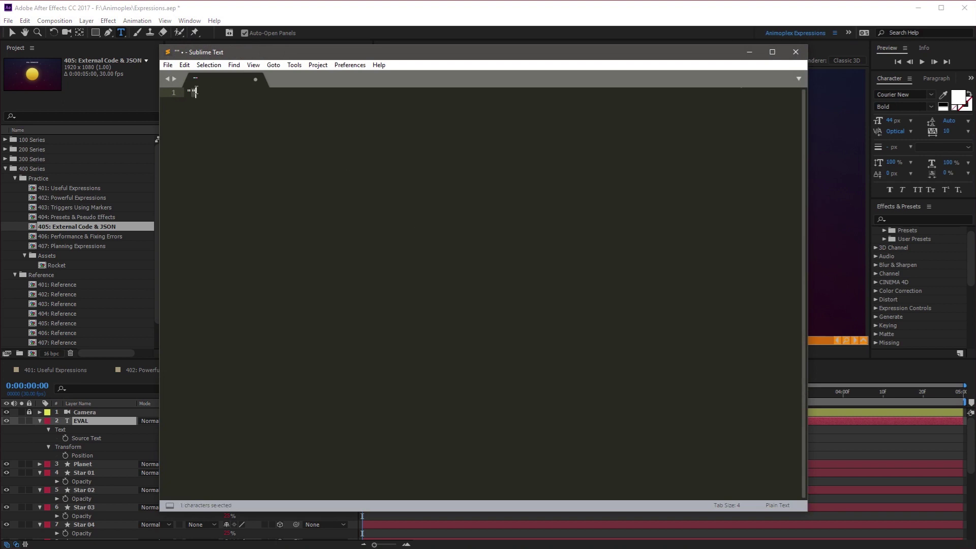
key("alt+Tab")
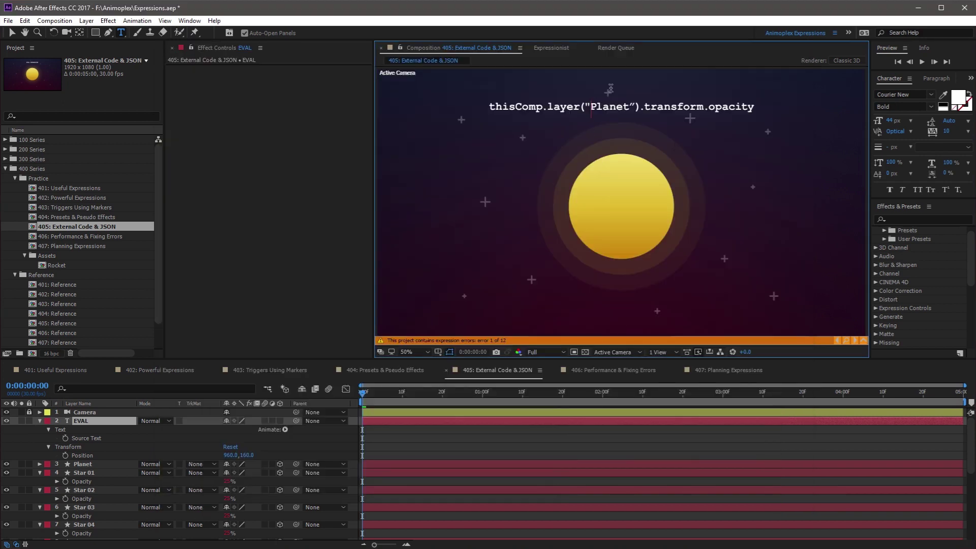
left_click_drag(630, 107, 637, 108)
key("ctrl+v")
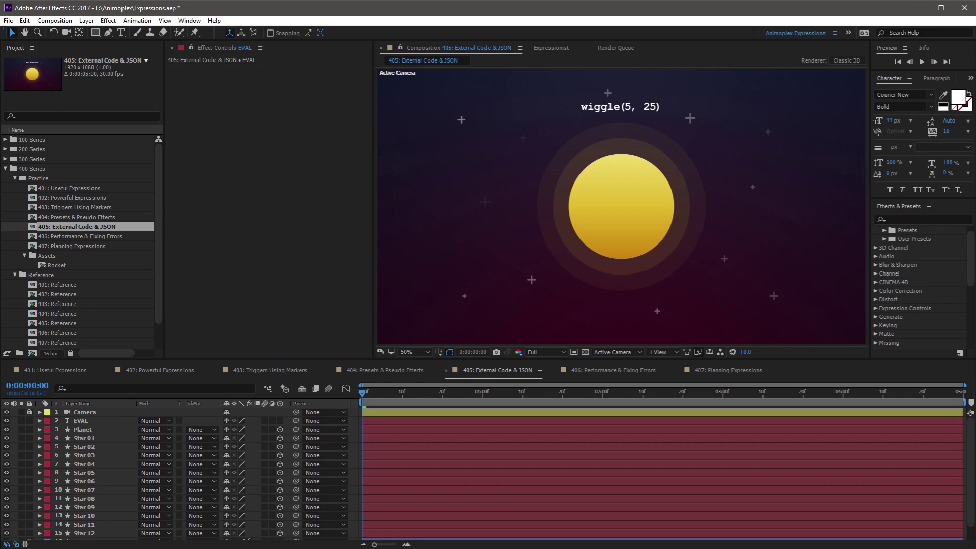
- Switch from After Effects to the blank Sublime Text document
key("alt+Tab")
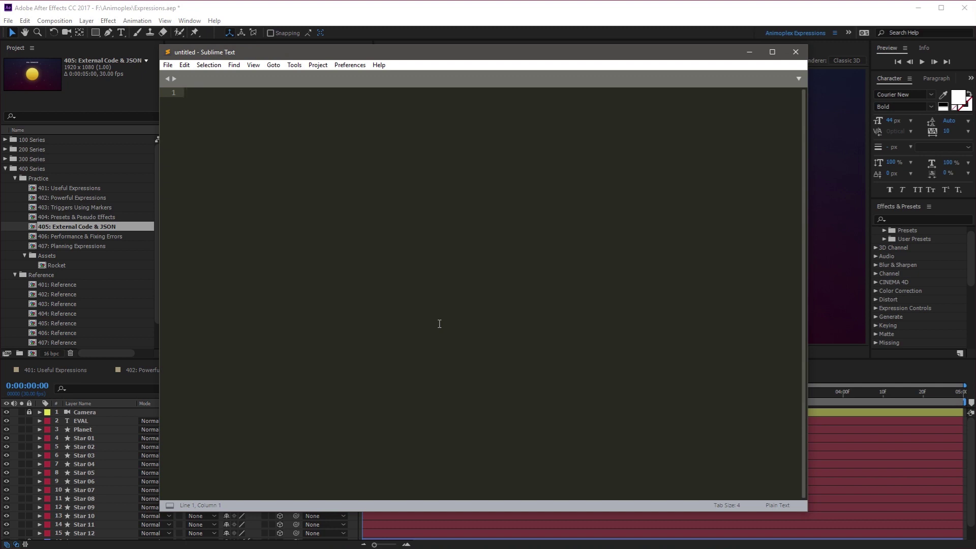
type("linear(")
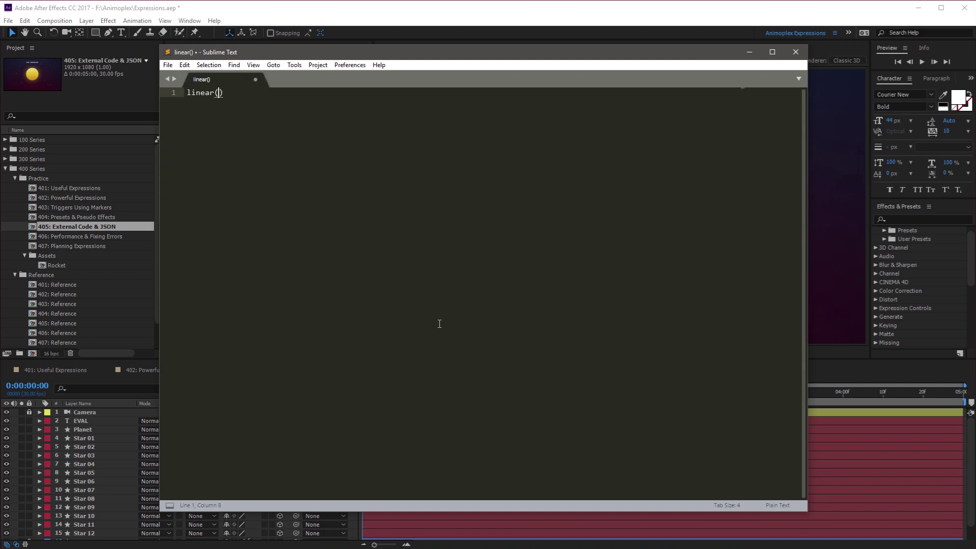
type("time")
type(", 0, 2")
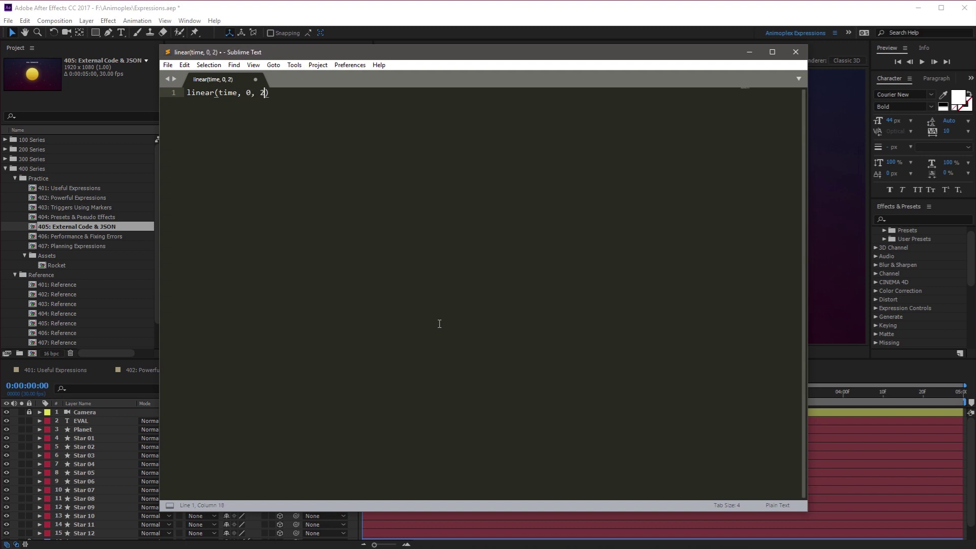
type(", 0,")
type(" 100")
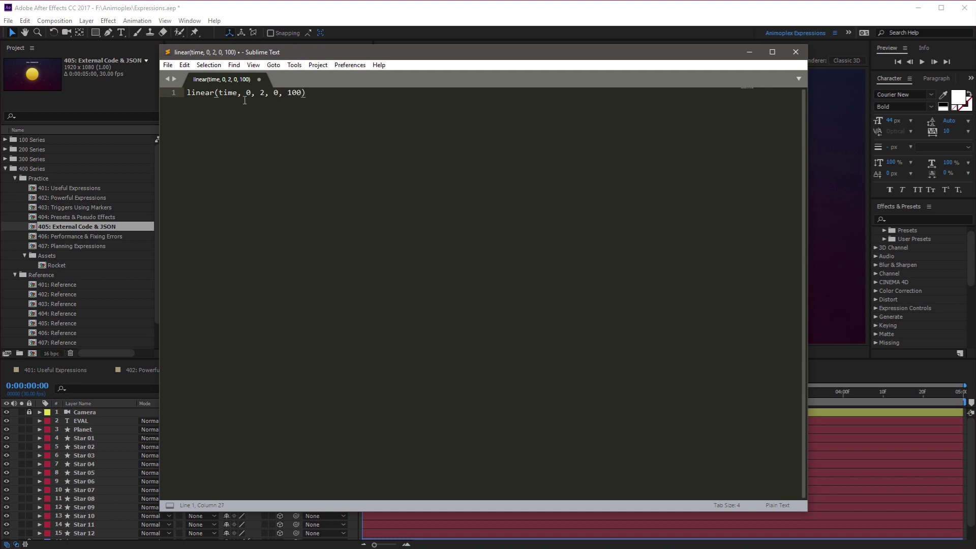
- Review the arguments of linear(time, 0, 2, 0, 100) by selecting the time and output values
left_click_drag(284, 93, 307, 92)
left_click(249, 92)
left_click_drag(237, 92, 223, 93)
left_click(287, 93)
- Save the document as Expression.txt in Downloads\Resources
key("ctrl+s")
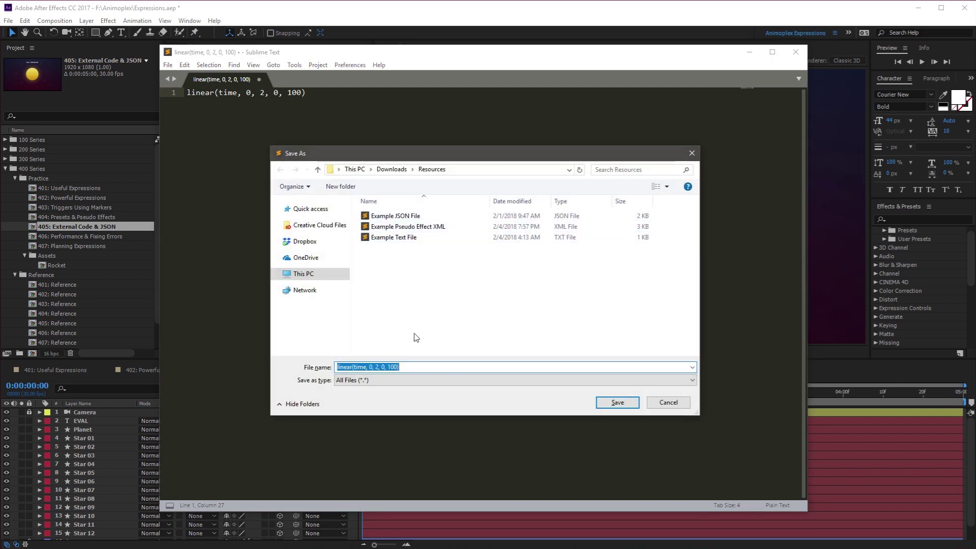
type("Expression.txt")
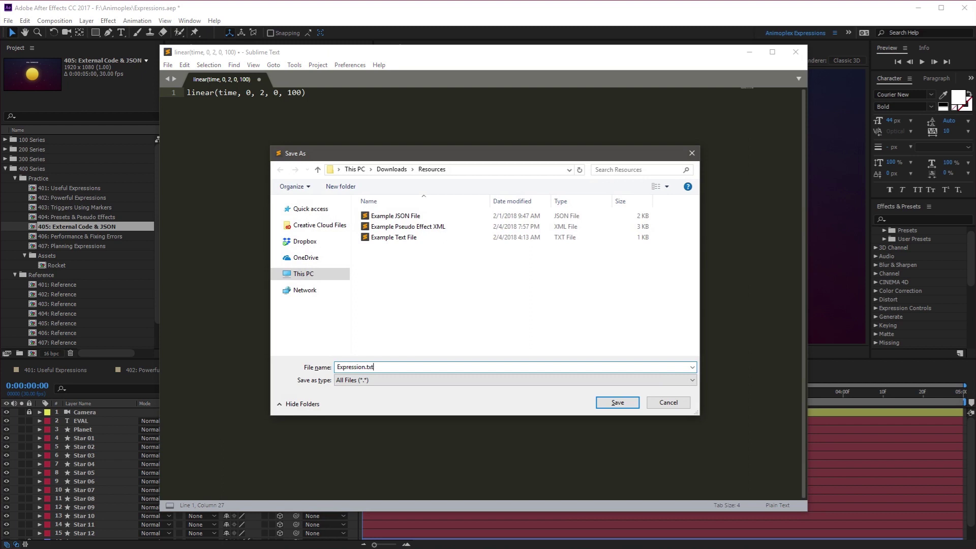
key("Return")
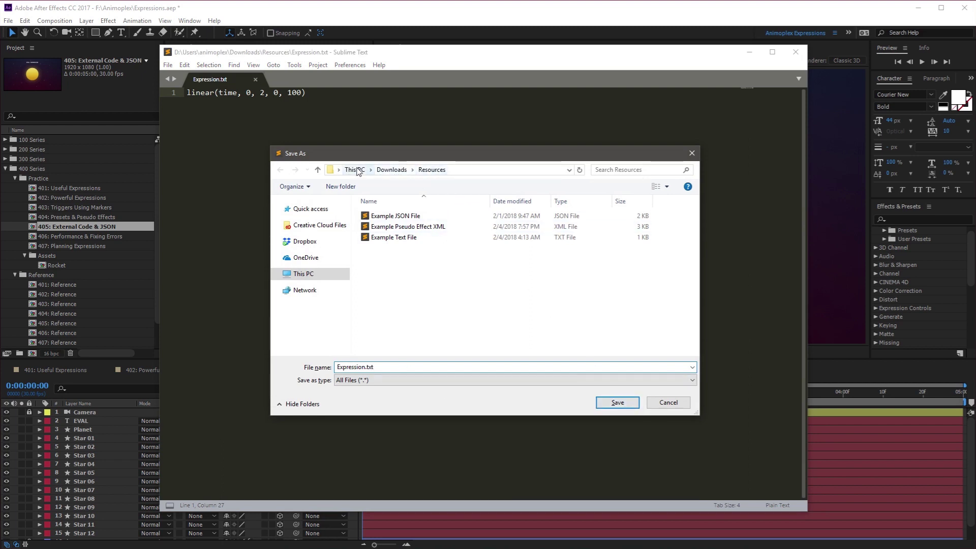
- Check the Resources folder path, dismiss the save dialog and hide Sublime Text to reveal After Effects
left_click(458, 170)
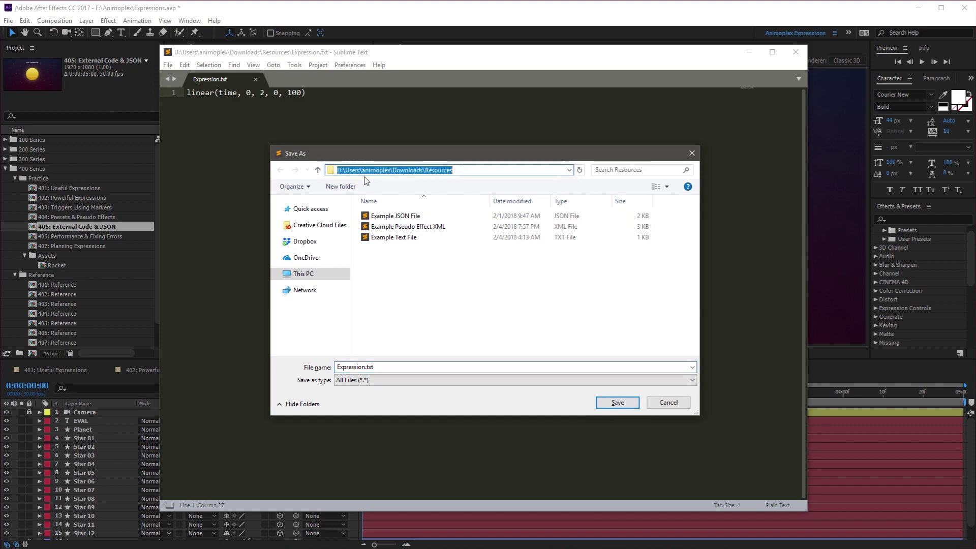
left_click(436, 285)
left_click(617, 402)
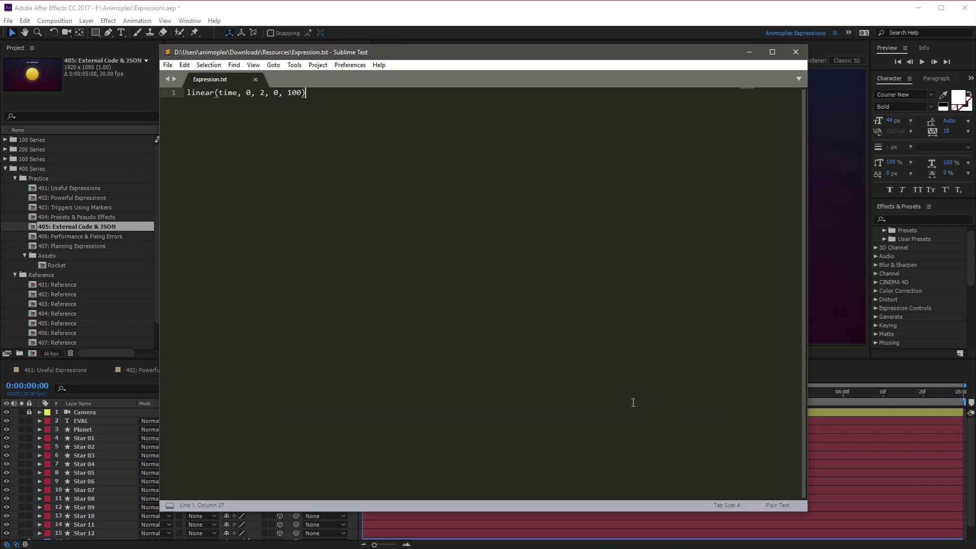
left_click(412, 10)
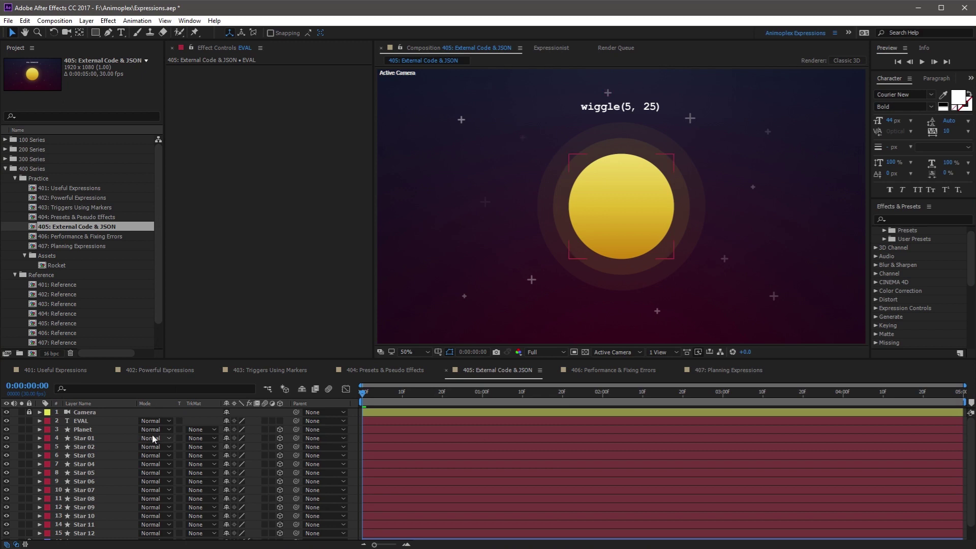
- Add an expression to the Planet layer's Scale property
left_click(92, 429)
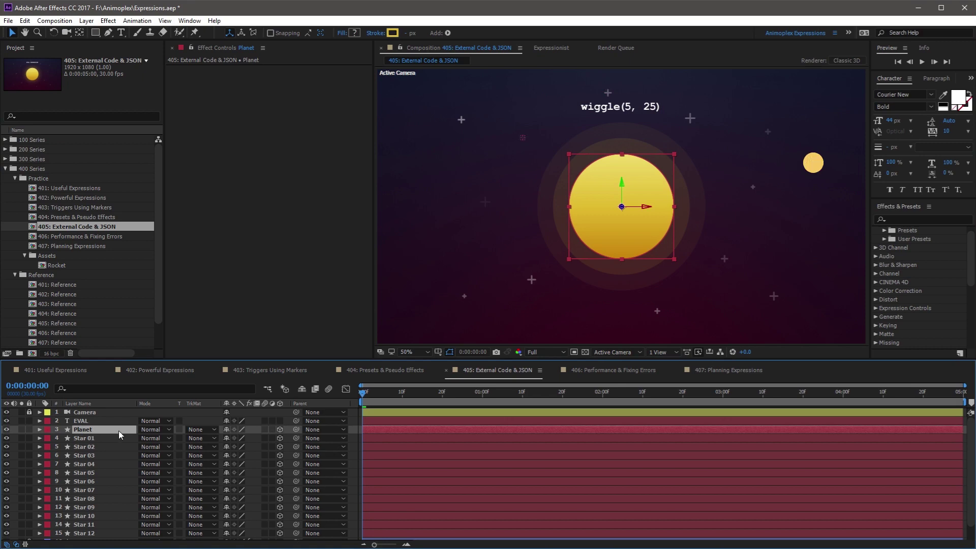
key("s")
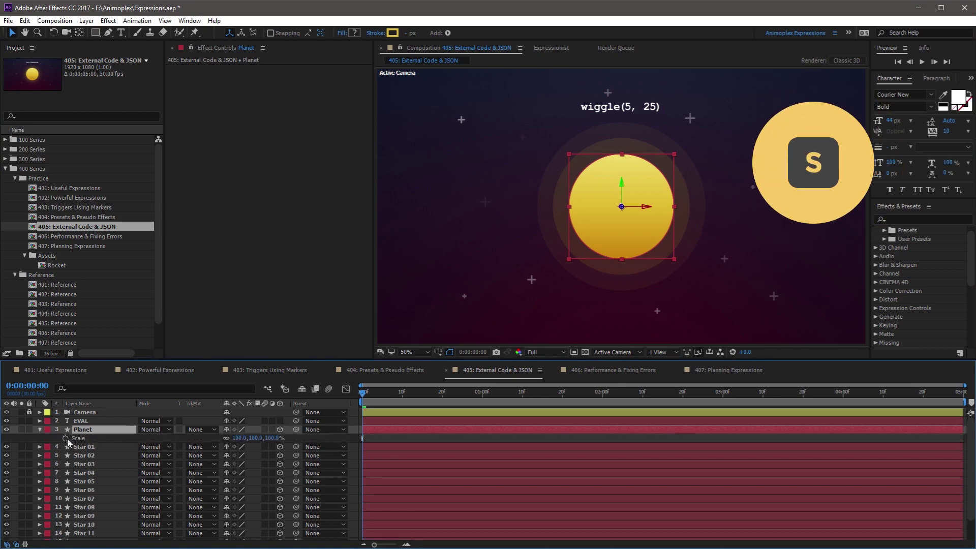
left_click(67, 439, "alt")
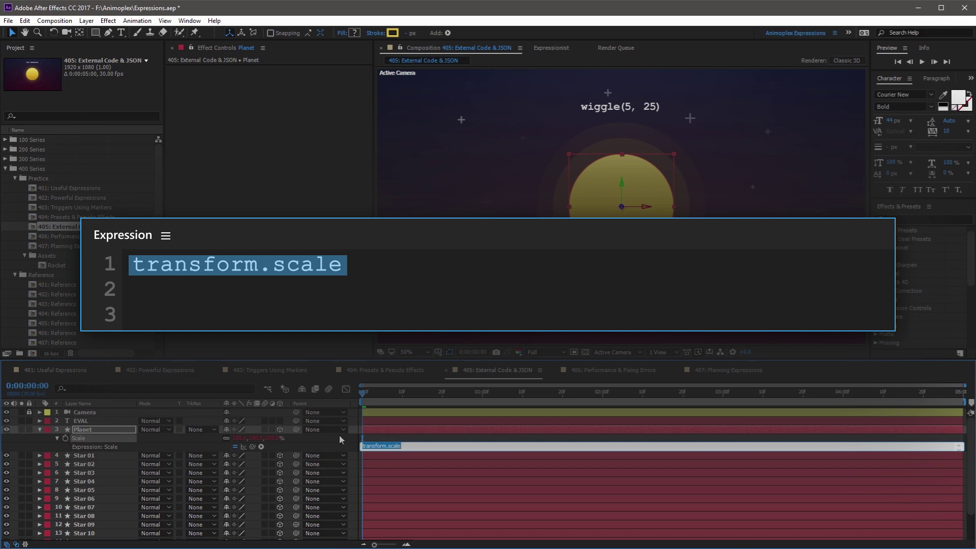
type("my")
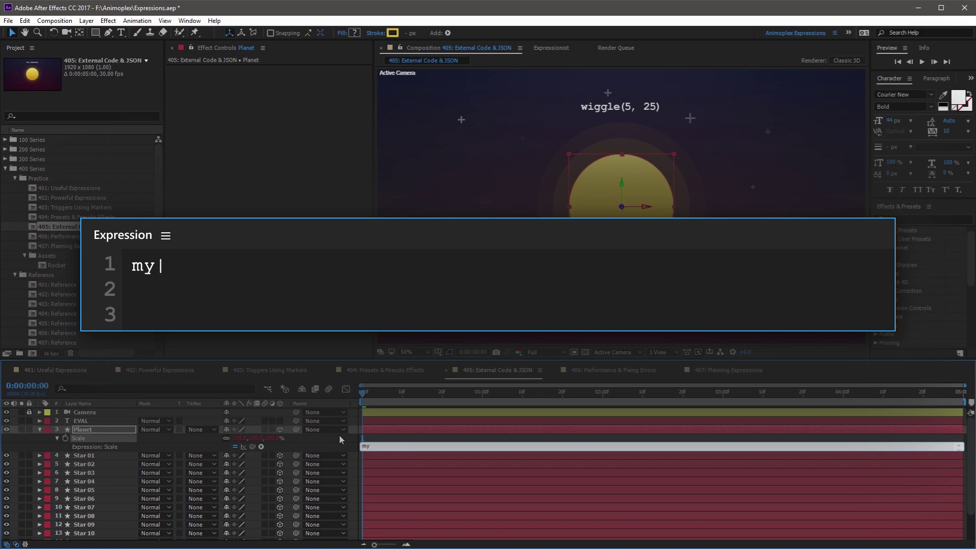
type("Path")
type(" = ")
type("\"")
type("/")
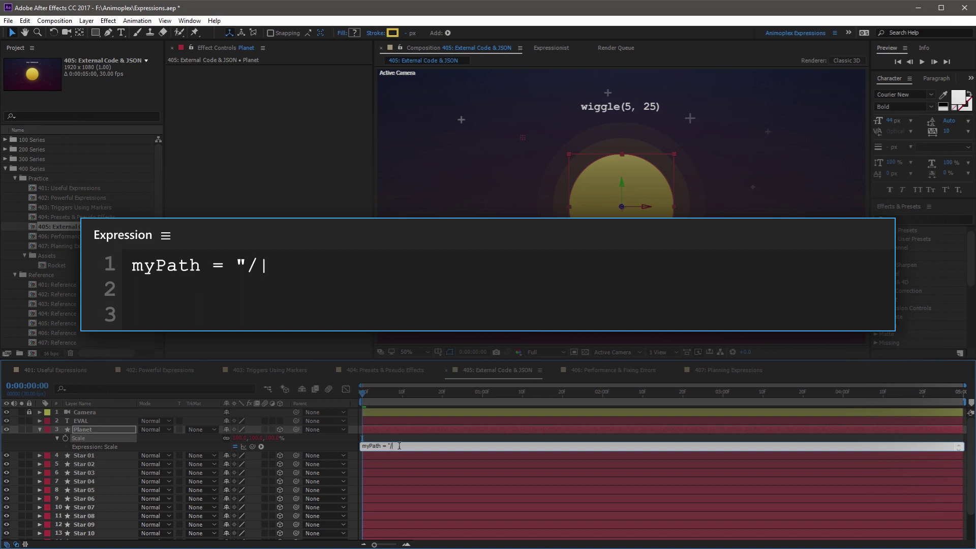
type("D/")
type("U")
type("sers/")
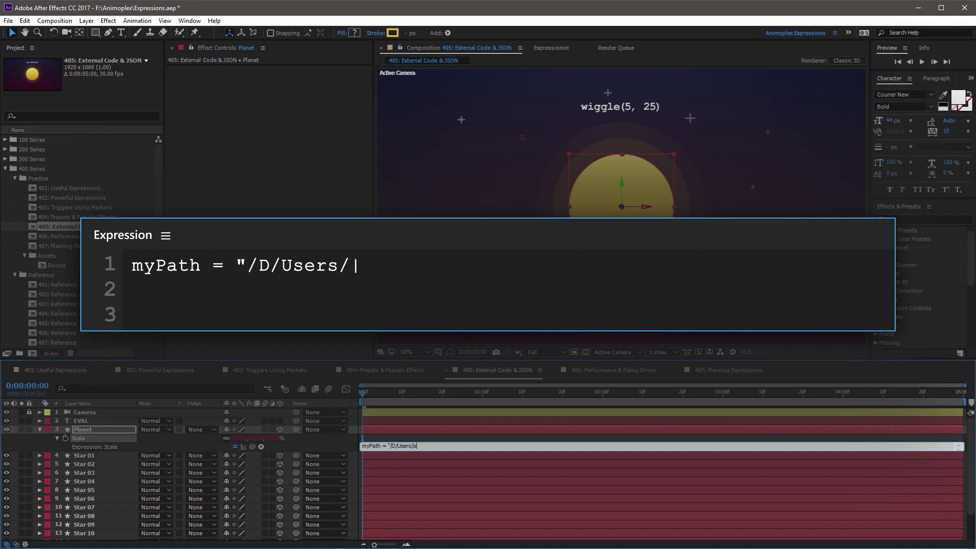
type("animoplex/")
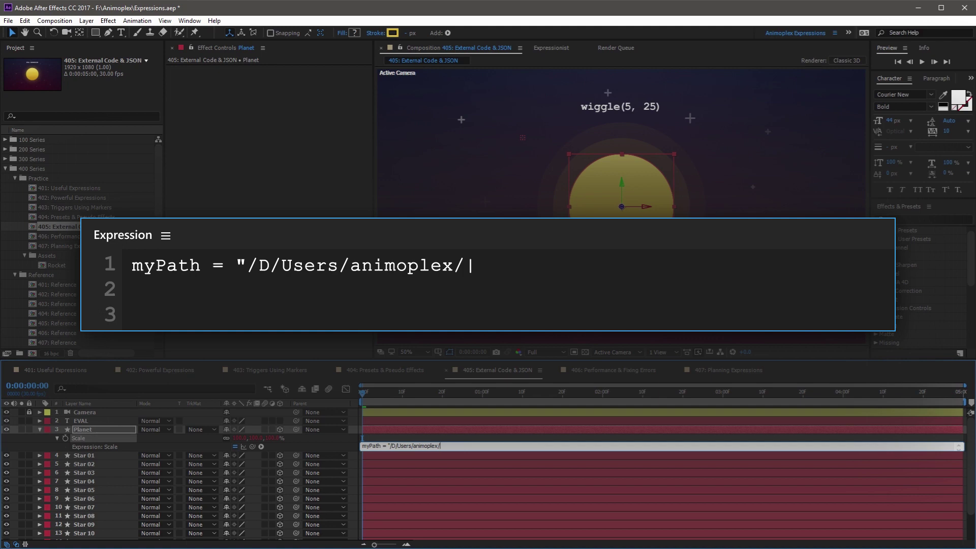
type("Downloads")
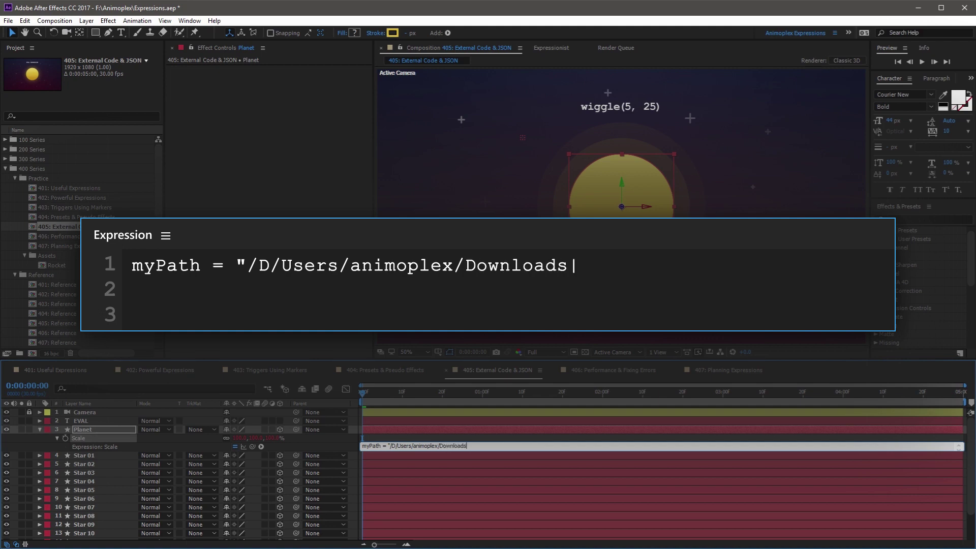
type("/")
type("Resou")
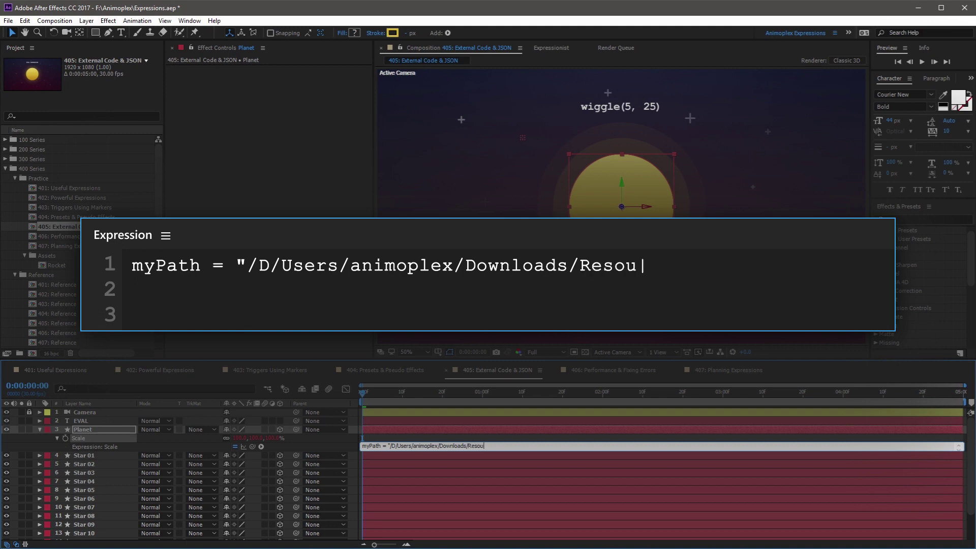
type("rces/")
type("Expression.")
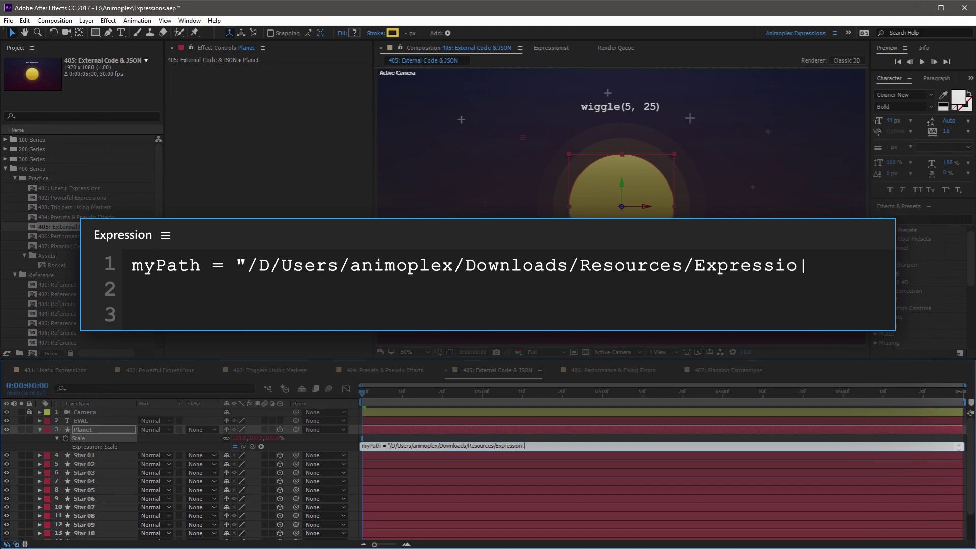
type("txt")
type("\"")
- Trim the drive prefix of the myPath file path, then undo to restore the full Expression.txt path
key("BackSpace")
key("BackSpace")
key("Delete")
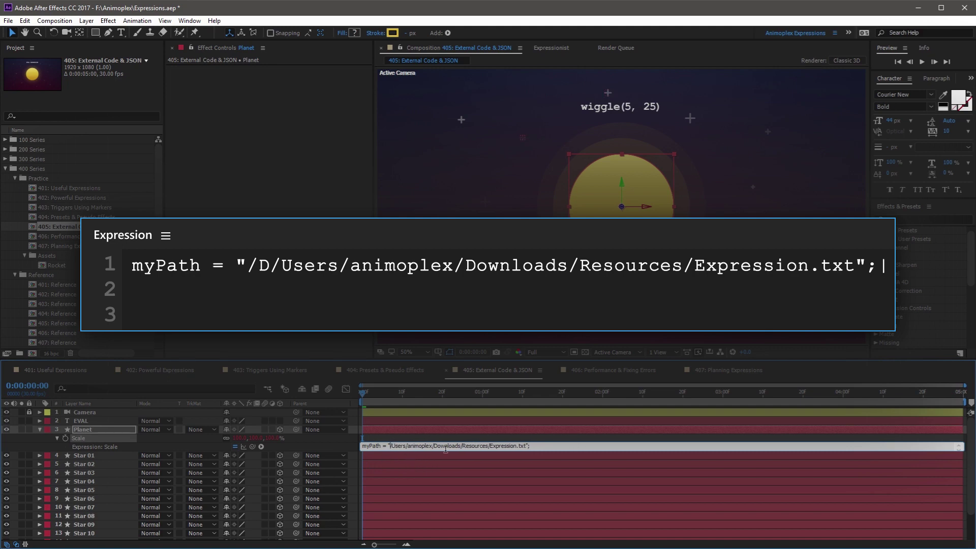
key("ctrl+z")
- Add lines val = $.evalFile(myPath); and [val, val, val] to the Scale expression
key("Return")
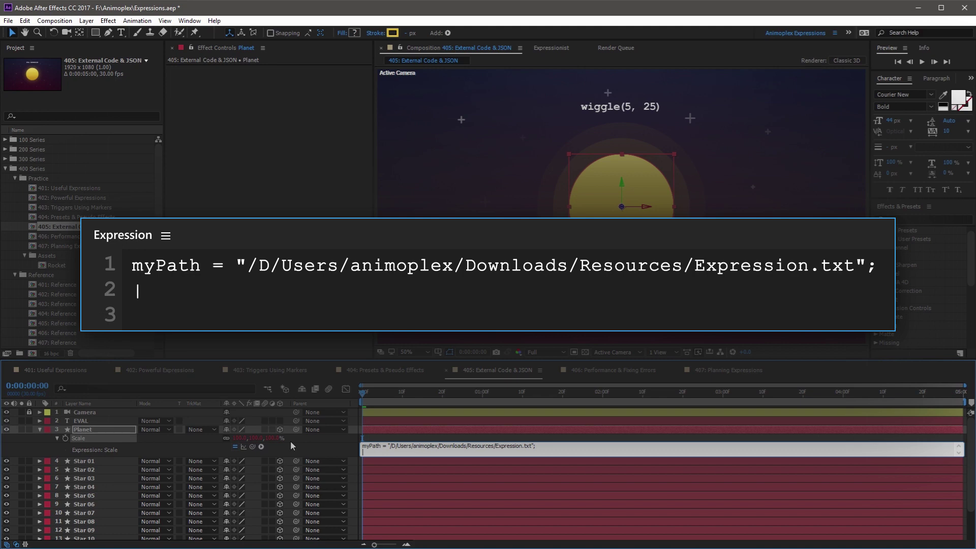
type("val")
type(" = ")
type("$.")
type("eva")
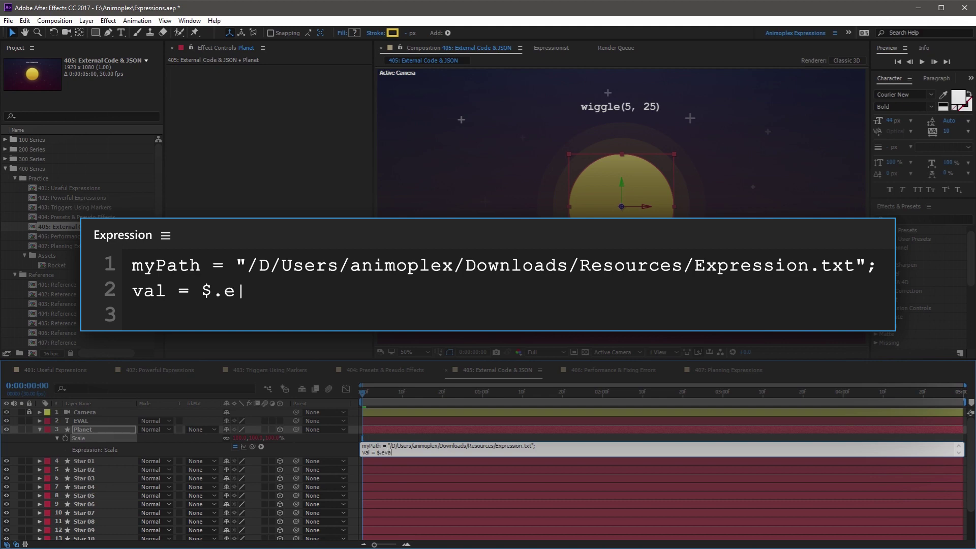
type("lFile")
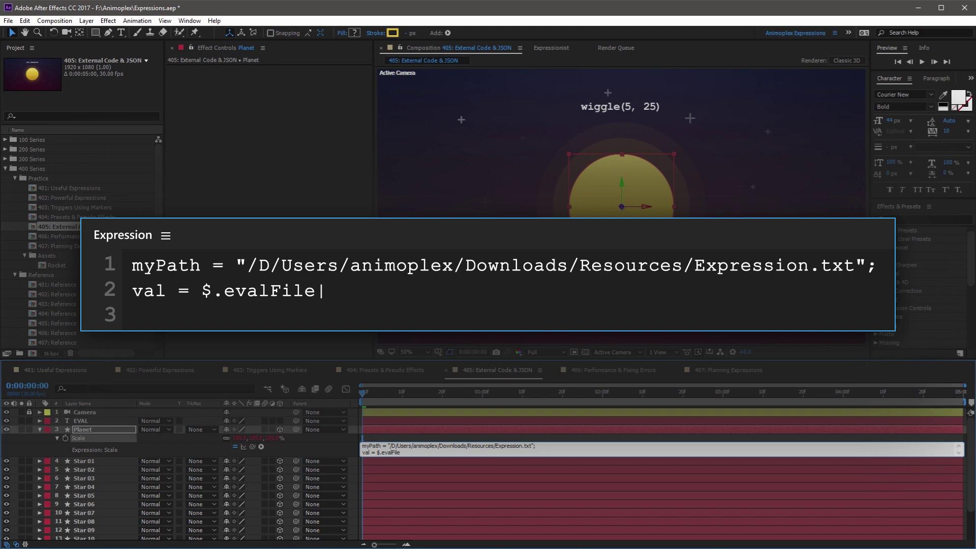
type("(")
type("myPa")
type("th)")
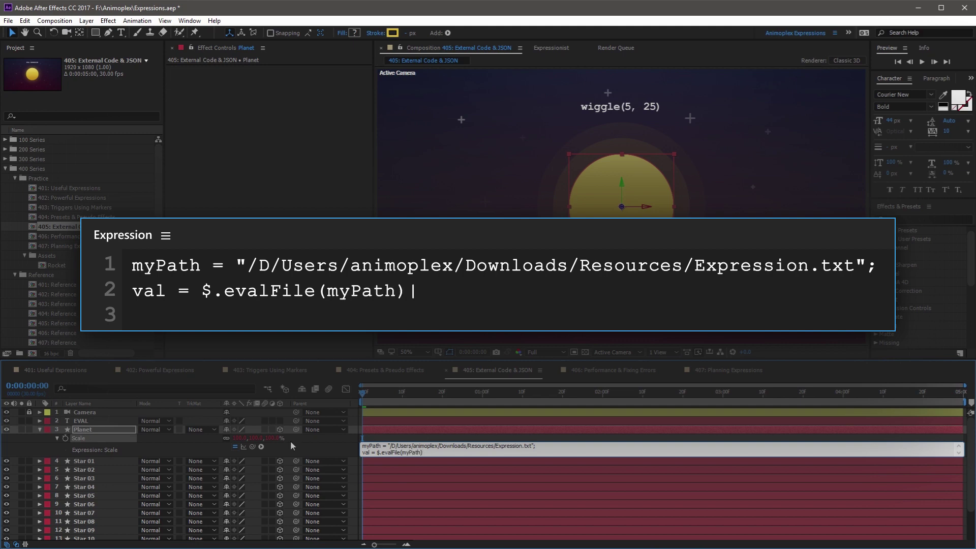
type(";")
key("Return")
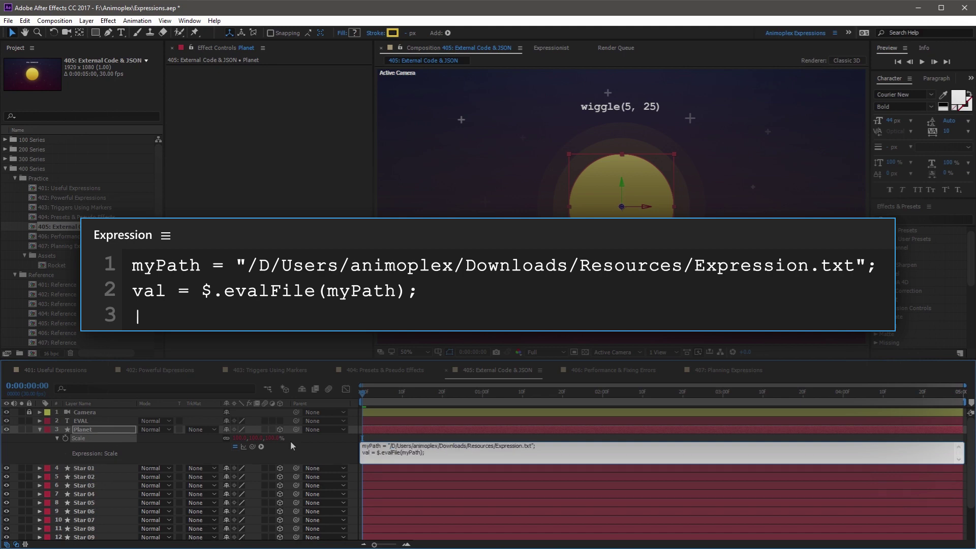
type("[")
type("val")
type(", val,")
type(" val]")
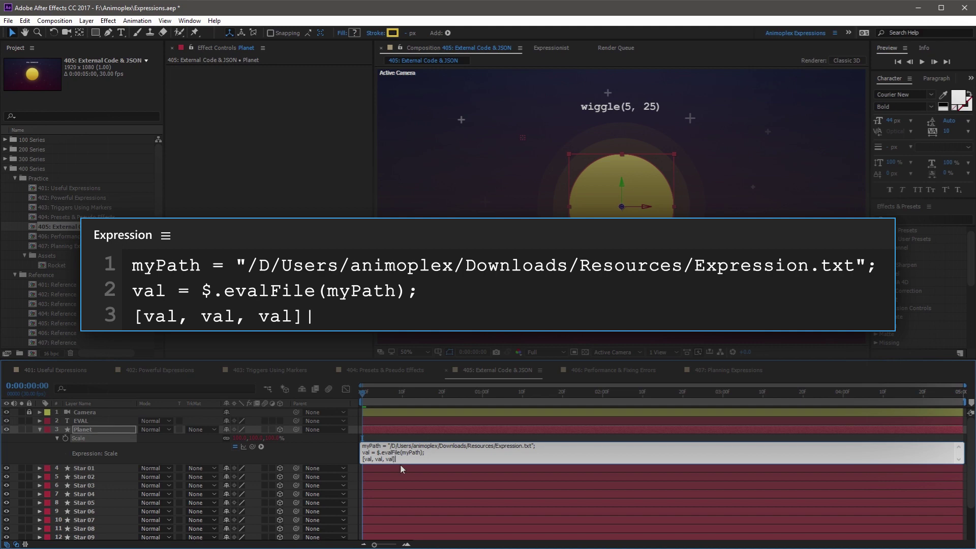
- Commit the file-driven Scale expression and switch to Expression.txt in Sublime Text
left_click(333, 450)
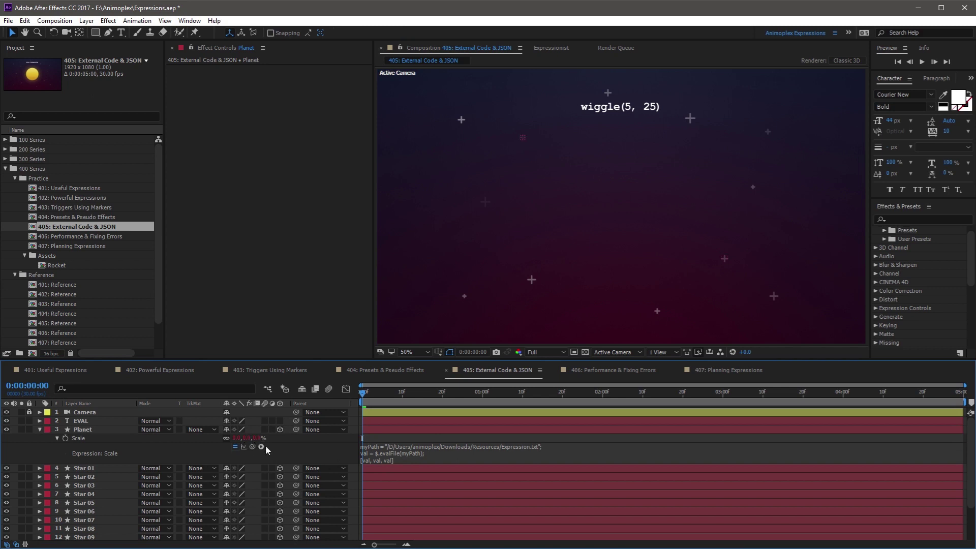
key("alt+Tab")
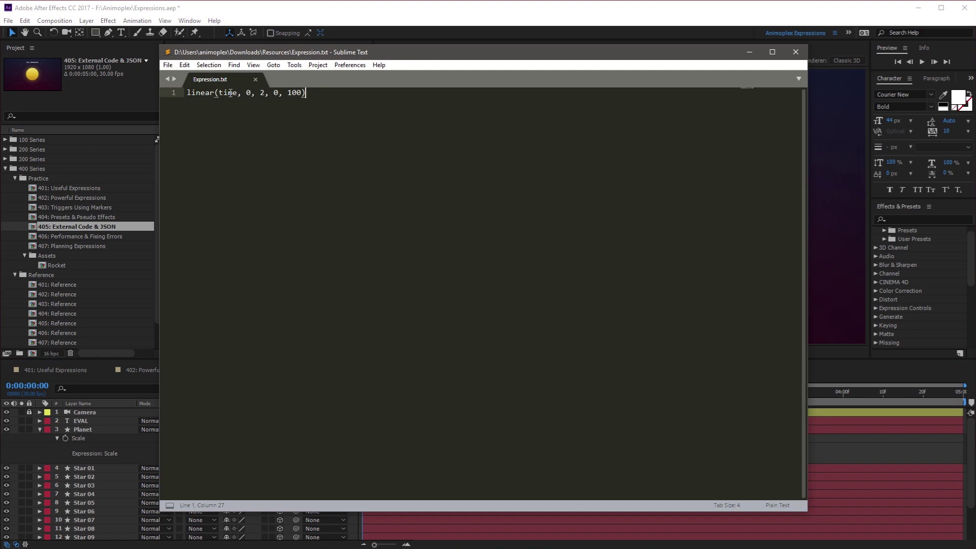
- Highlight the linear arguments 0, 2, start 0 and end 100, then return to After Effects
left_click_drag(247, 92, 266, 92)
double_click(274, 93)
left_click_drag(288, 92, 303, 92)
left_click(405, 27)
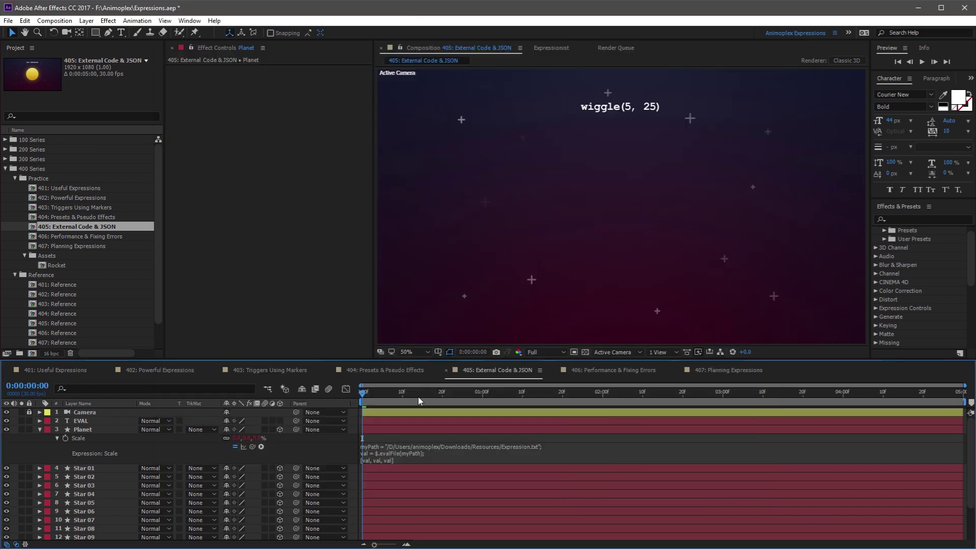
- Scrub to 1 s and 2 s, preview the planet scaling up from the start, then switch to Expression.txt
left_click(483, 394)
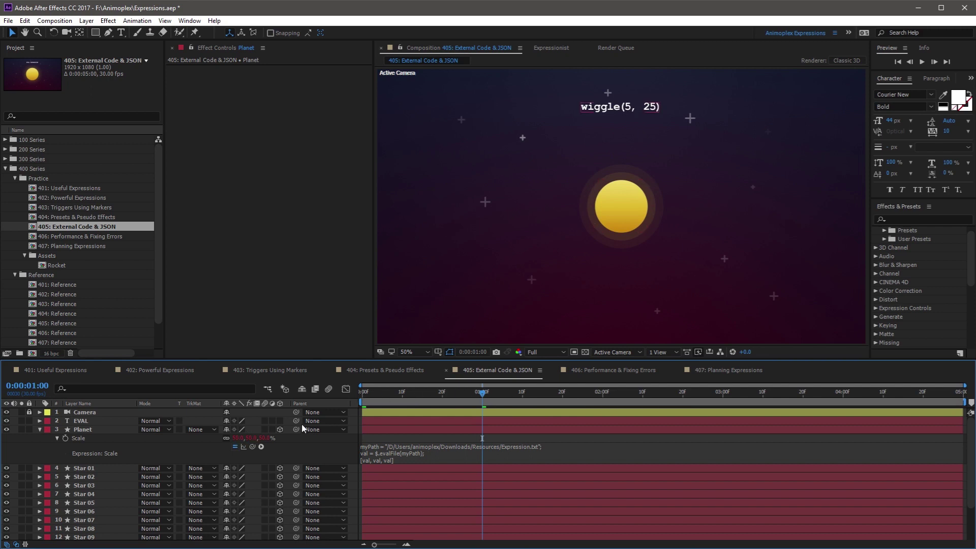
left_click(602, 393)
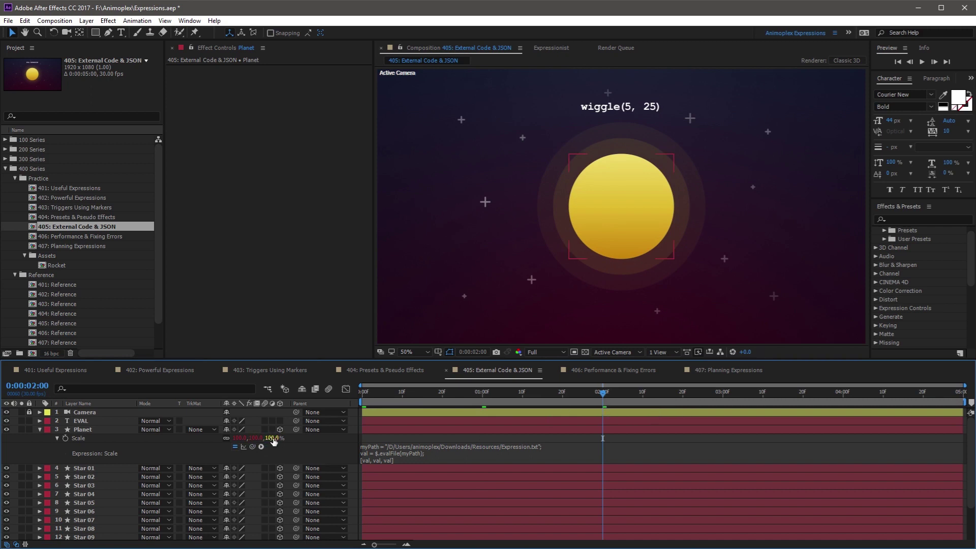
key("Home")
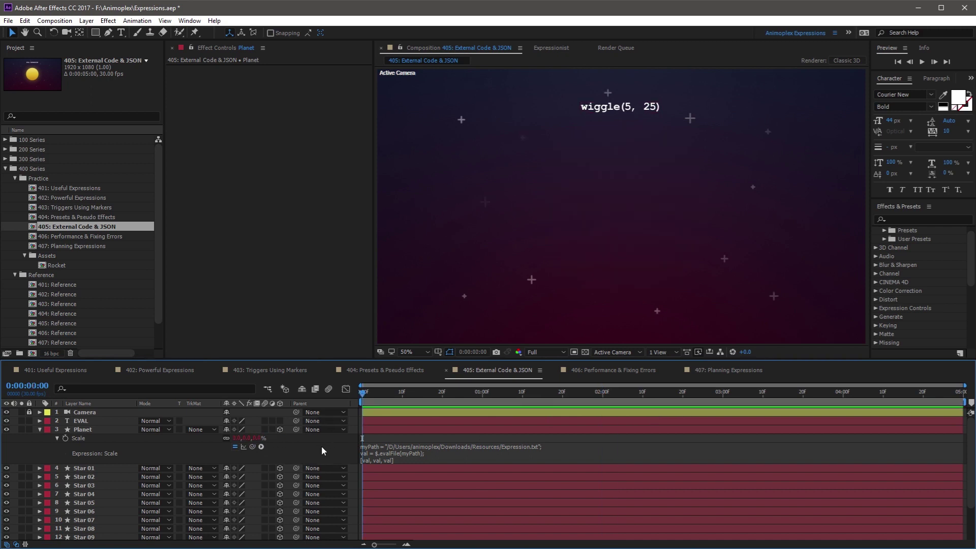
key("space")
key("alt+Tab")
- Change the linear end value from 100 to 200, save the file and preview the larger planet in After Effects
left_click_drag(288, 92, 294, 92)
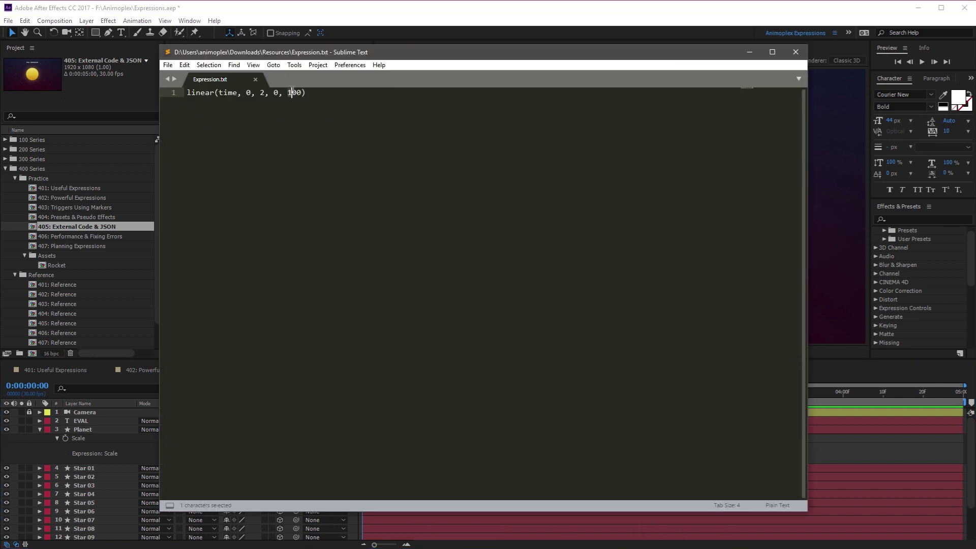
type("2")
key("ctrl+s")
key("alt+Tab")
key("space")
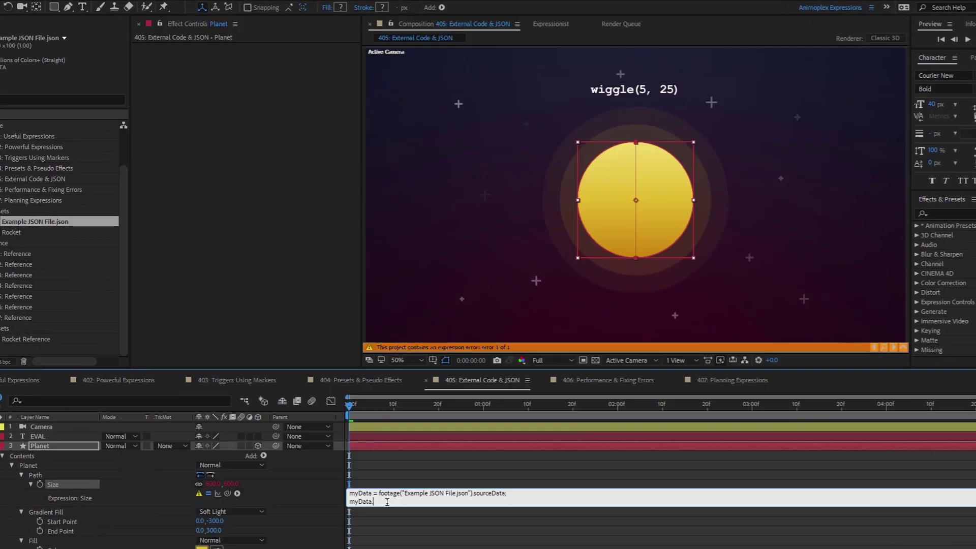
type("et")
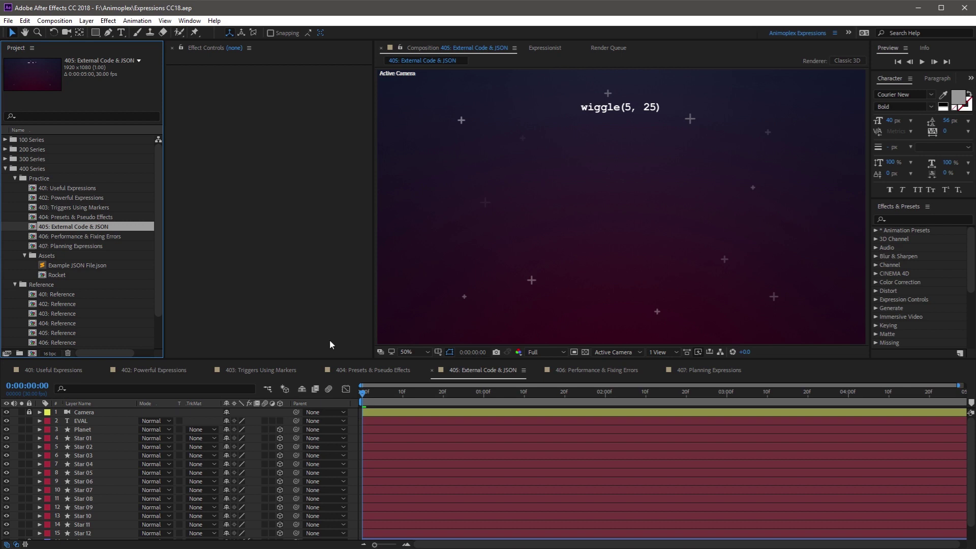
- Reveal Example JSON File.json from the Assets folder in Explorer and open it in Sublime Text
left_click(50, 255)
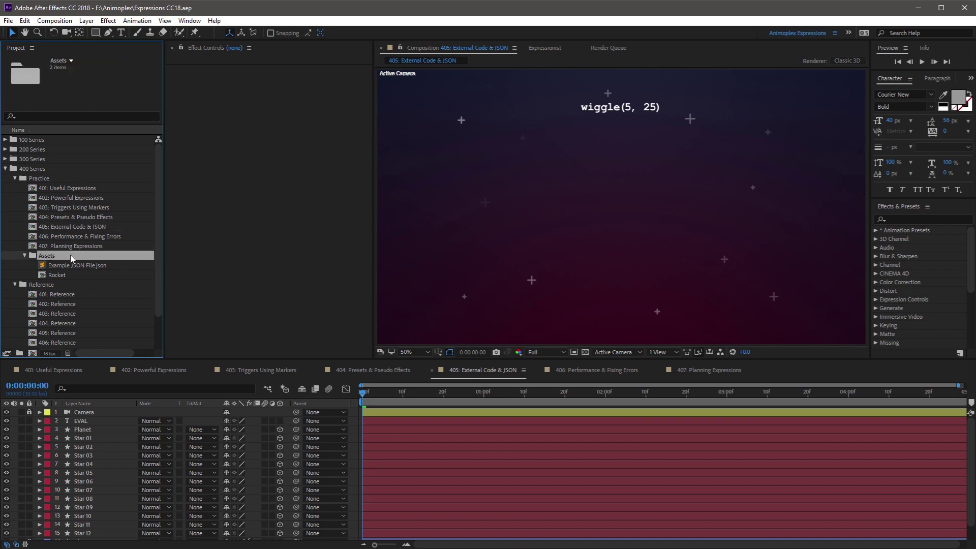
left_click(69, 265)
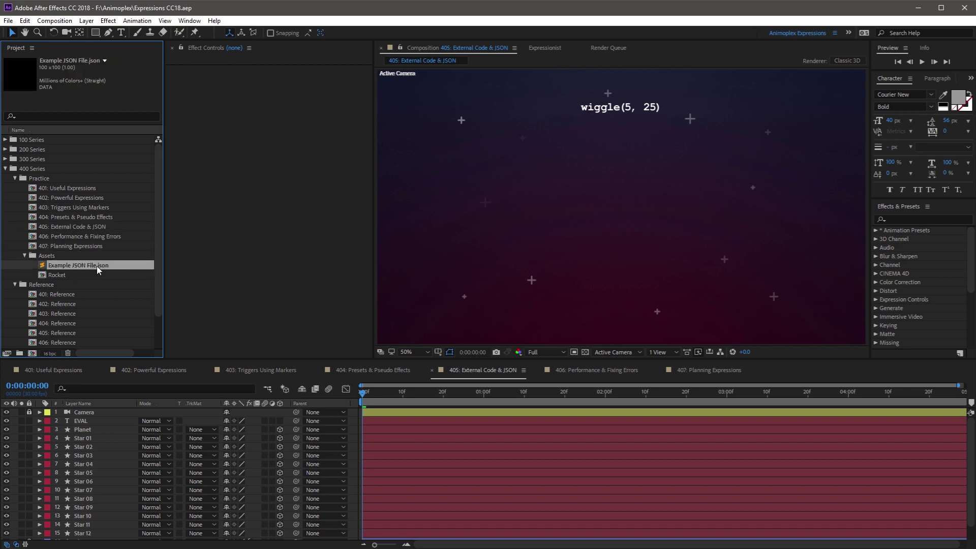
right_click(67, 268)
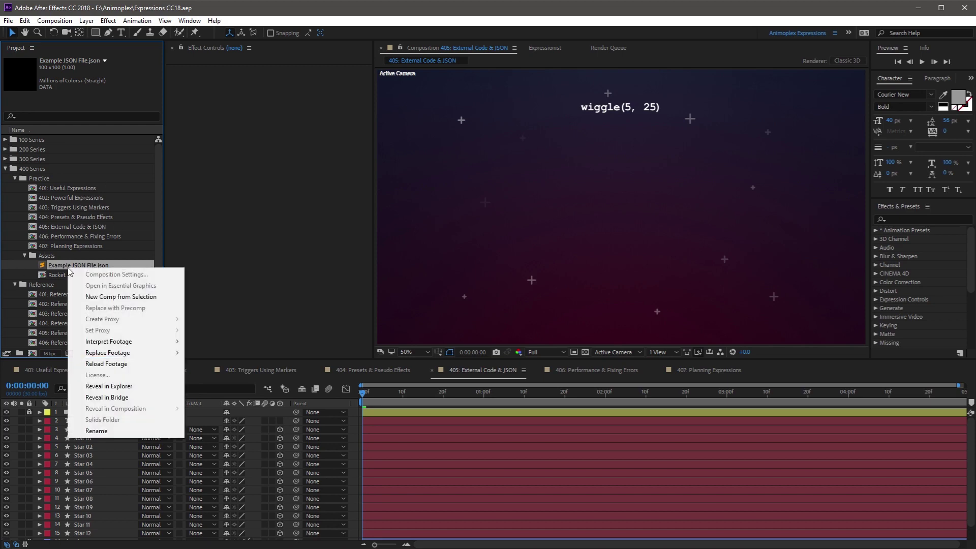
left_click(109, 386)
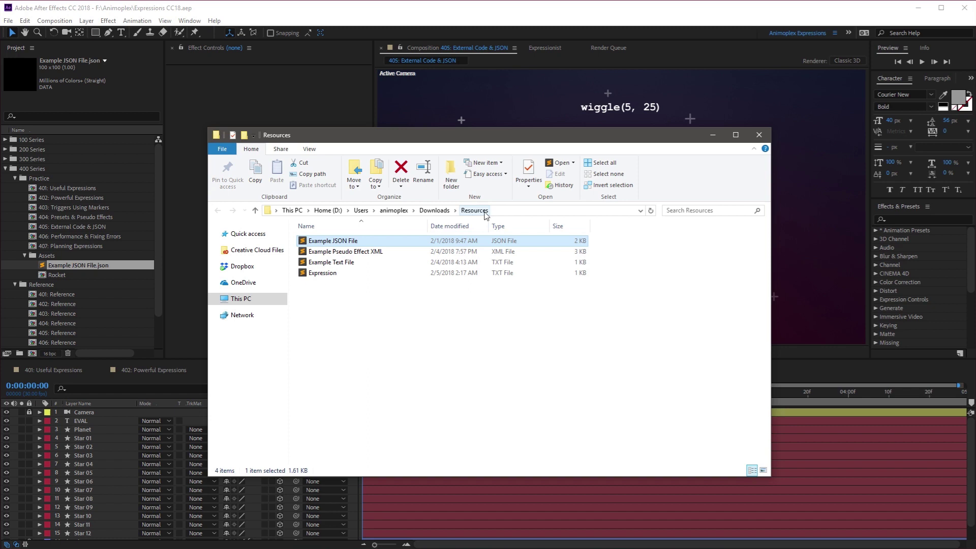
double_click(410, 242)
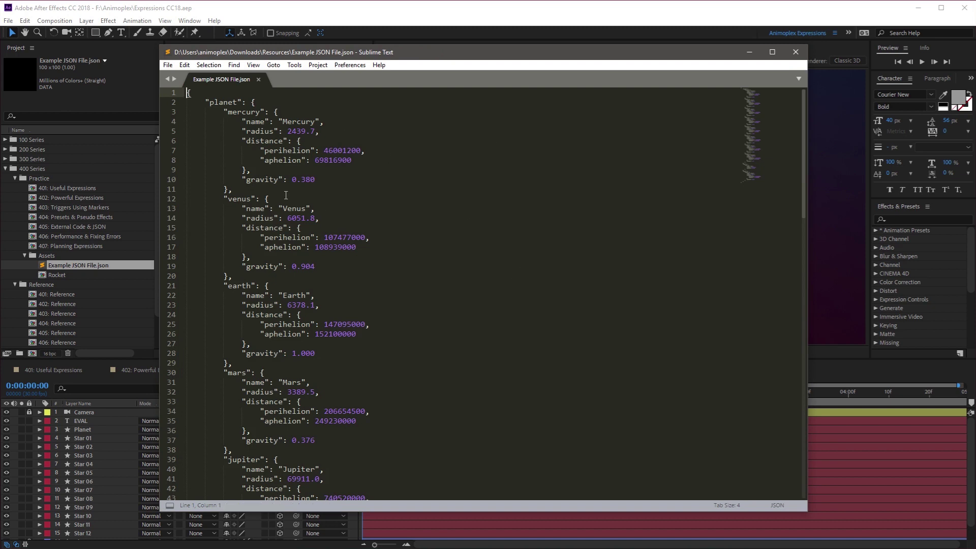
- Highlight the Mercury and Earth entries and Earth's "radius": 6378.1, then return to After Effects
left_click_drag(226, 112, 234, 190)
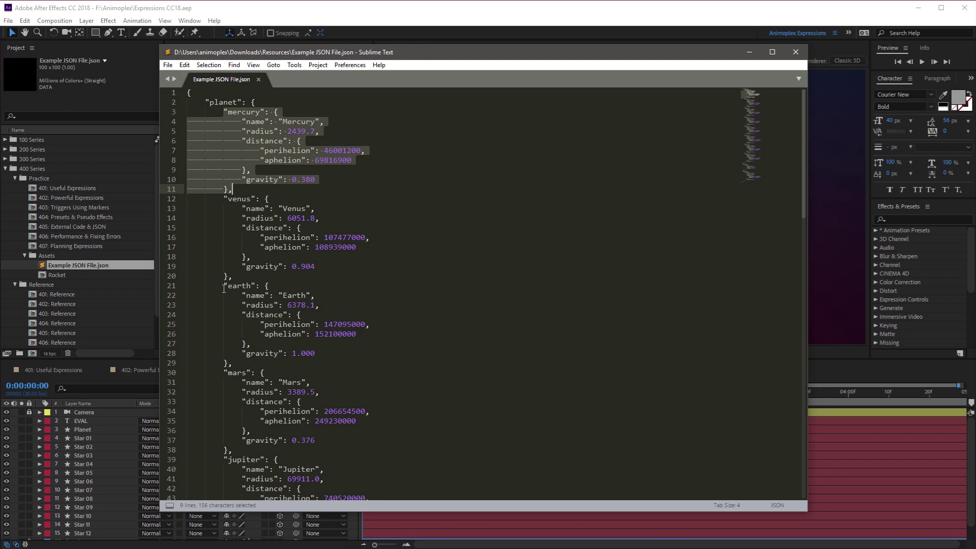
mouse_move(224, 286)
left_mouse_down()
mouse_move(241, 324)
mouse_move(237, 368)
left_mouse_up()
left_click(313, 304)
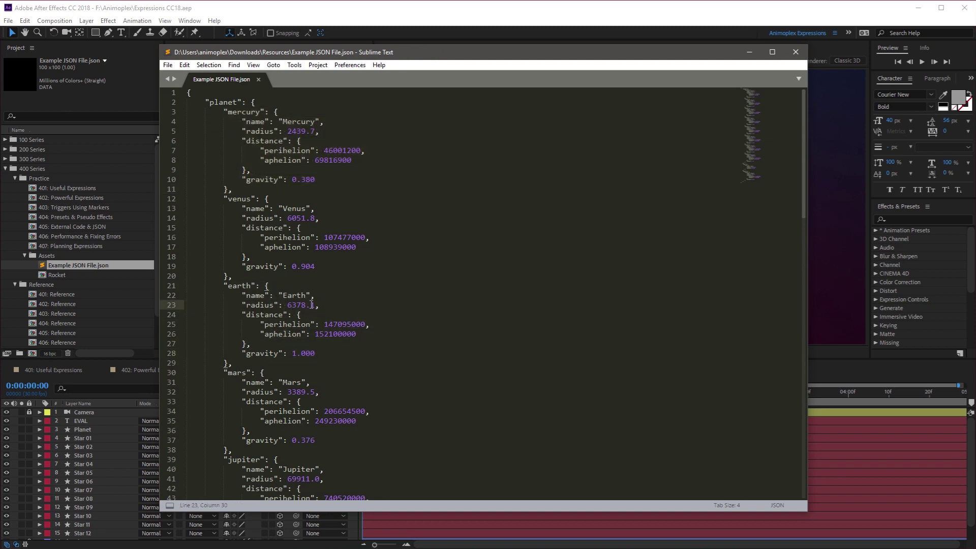
left_click_drag(320, 305, 243, 306)
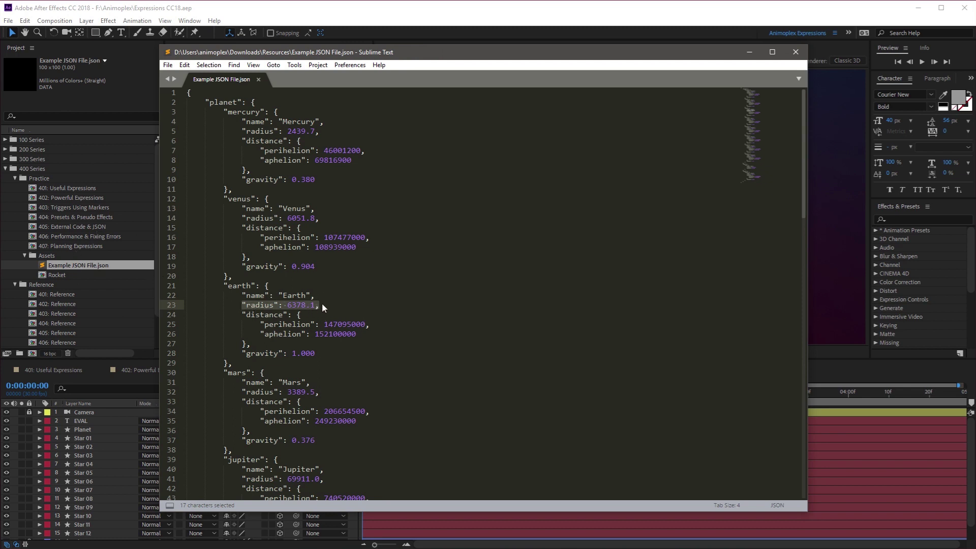
left_click(71, 265)
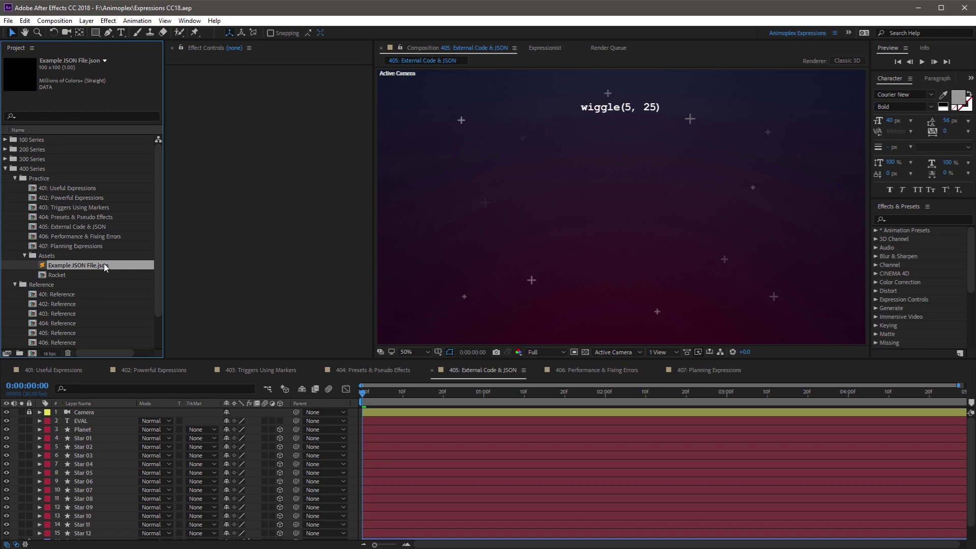
- Delete the JSON item and re-import Example JSON File.json into the Assets folder via Ctrl+I
key("Delete")
left_click(52, 255)
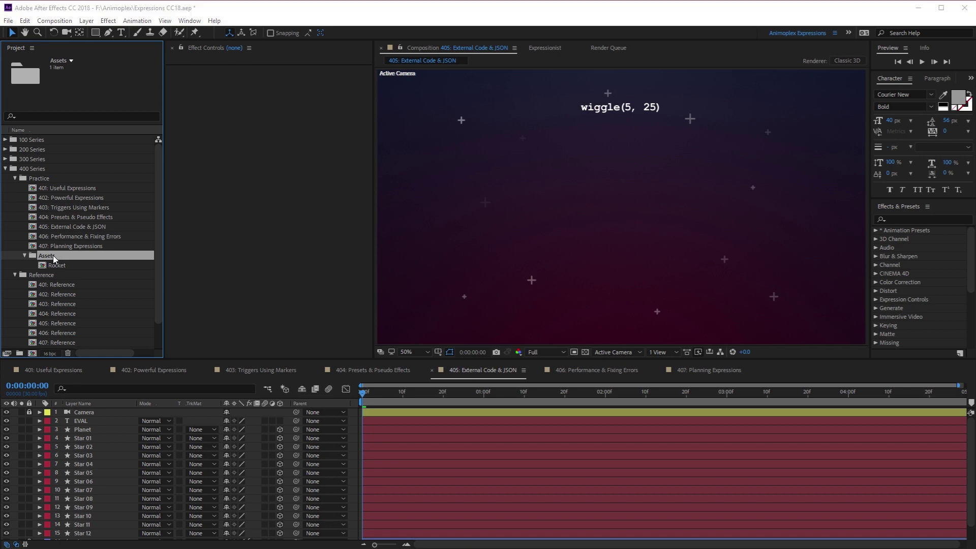
key("ctrl+i")
left_click(372, 203)
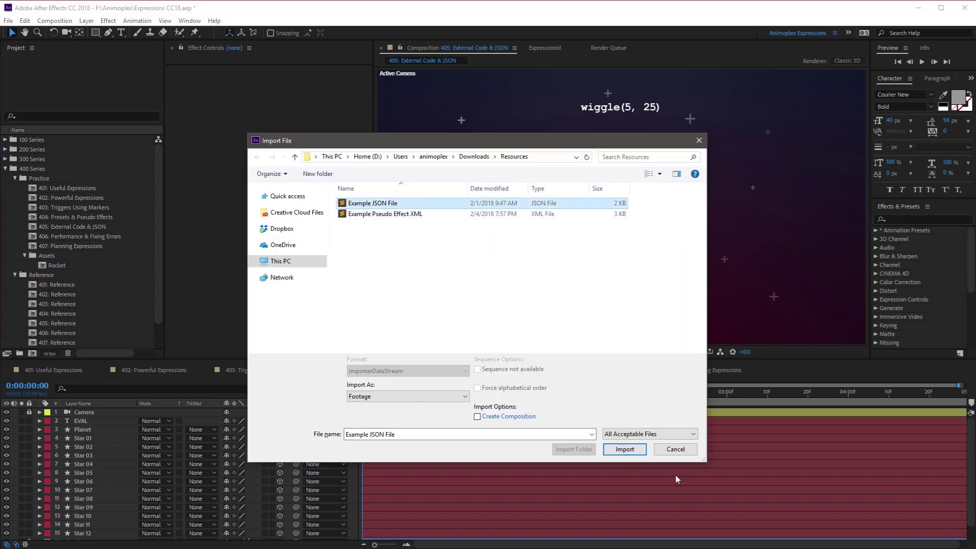
left_click(625, 449)
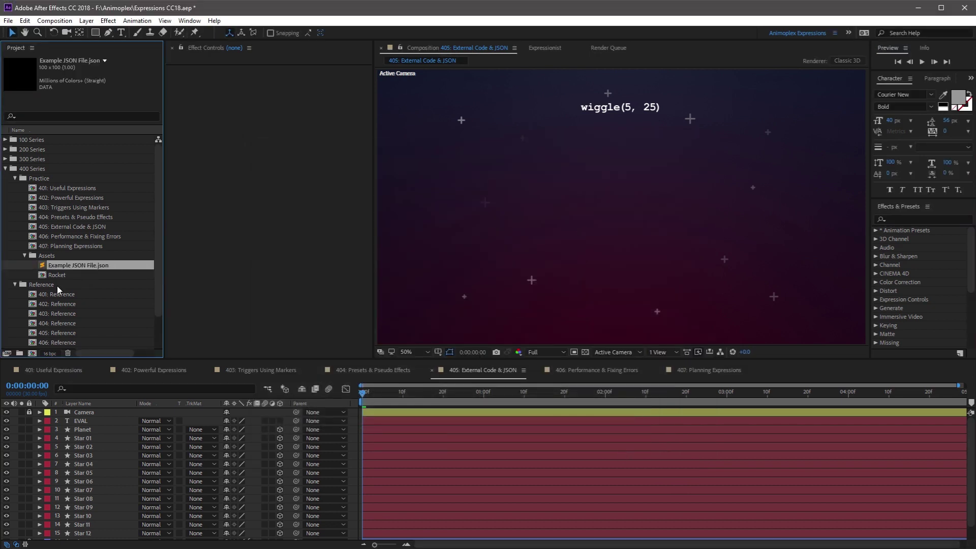
left_click_drag(82, 264, 106, 412)
- Remove the expression from the Planet layer's Scale so it shows full size
key("ctrl+d")
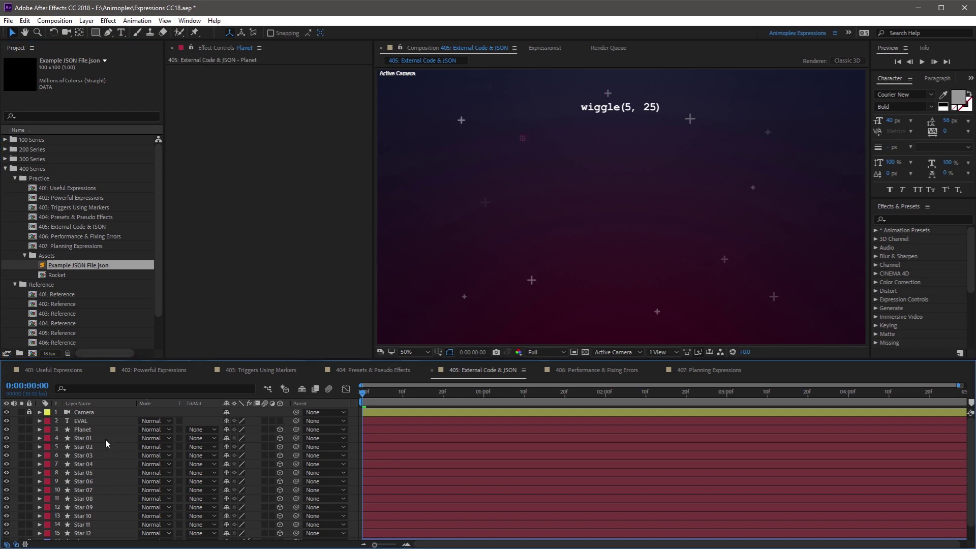
left_click(100, 429)
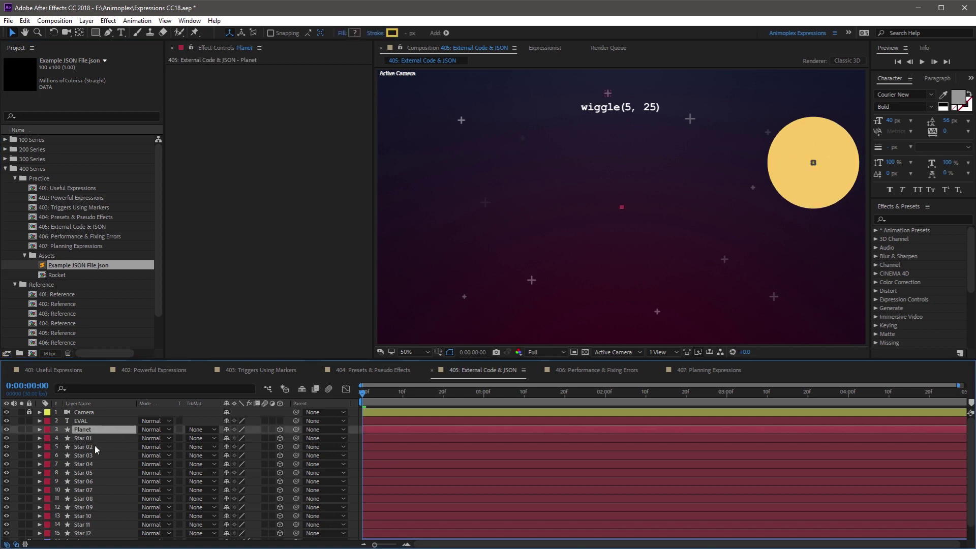
key("s")
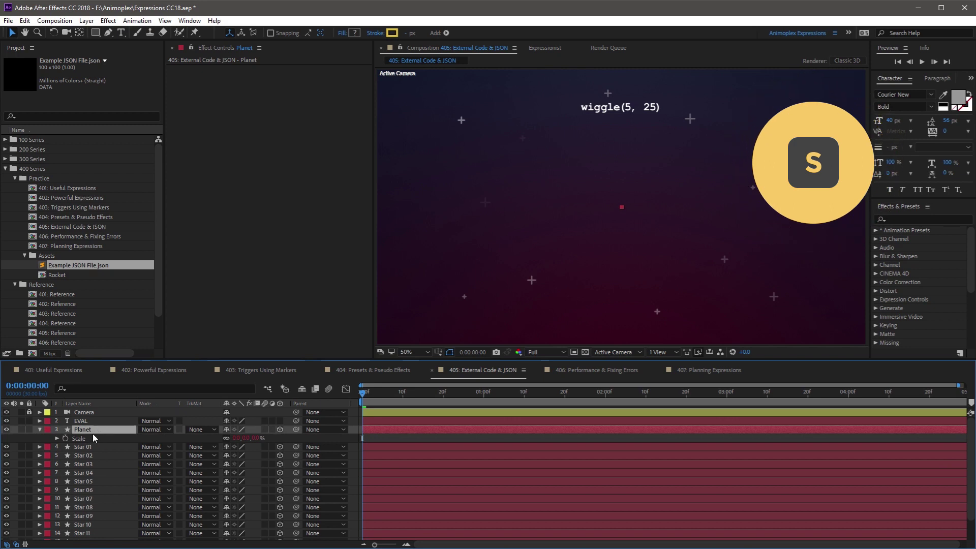
left_click(65, 440, "alt")
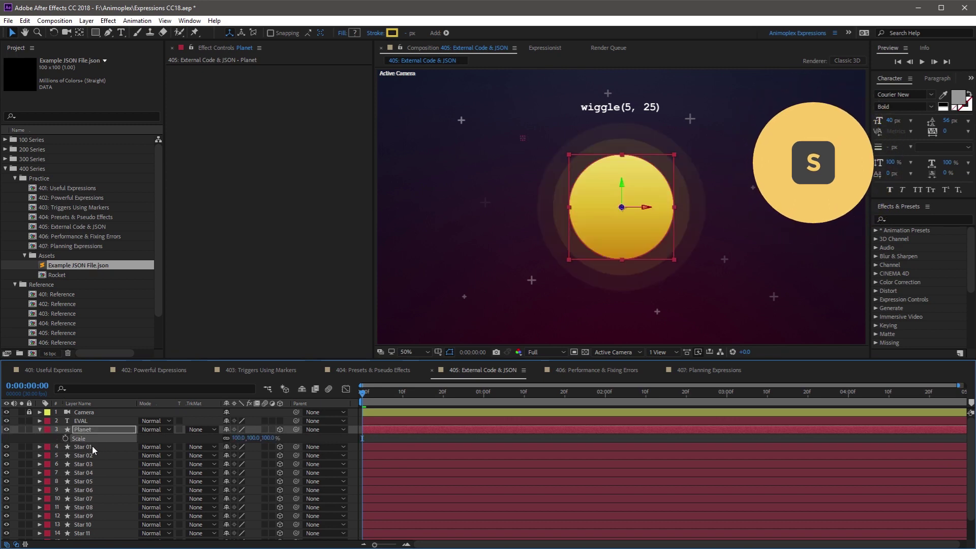
key("s")
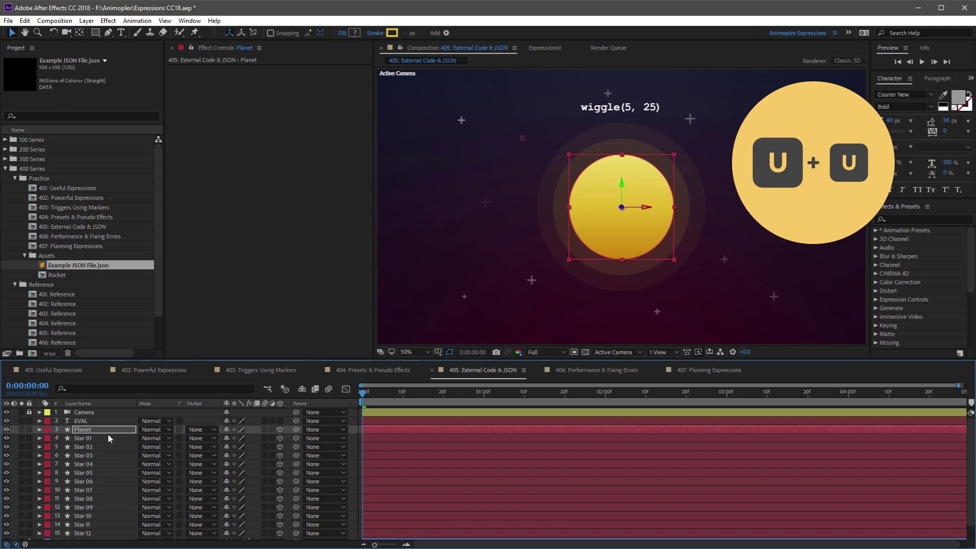
- Reveal modified properties and add an expression to the Planet Path Size
key("u")
key("u")
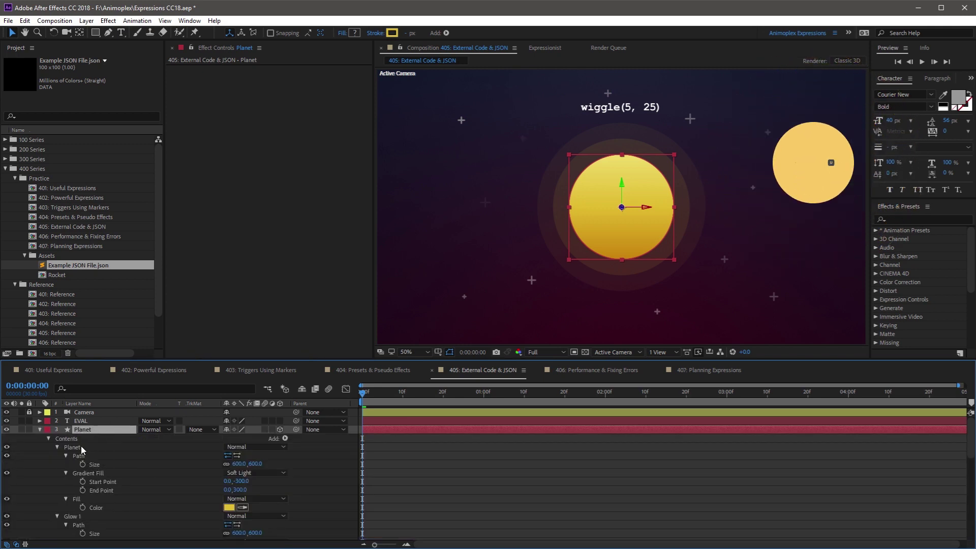
left_click(95, 465)
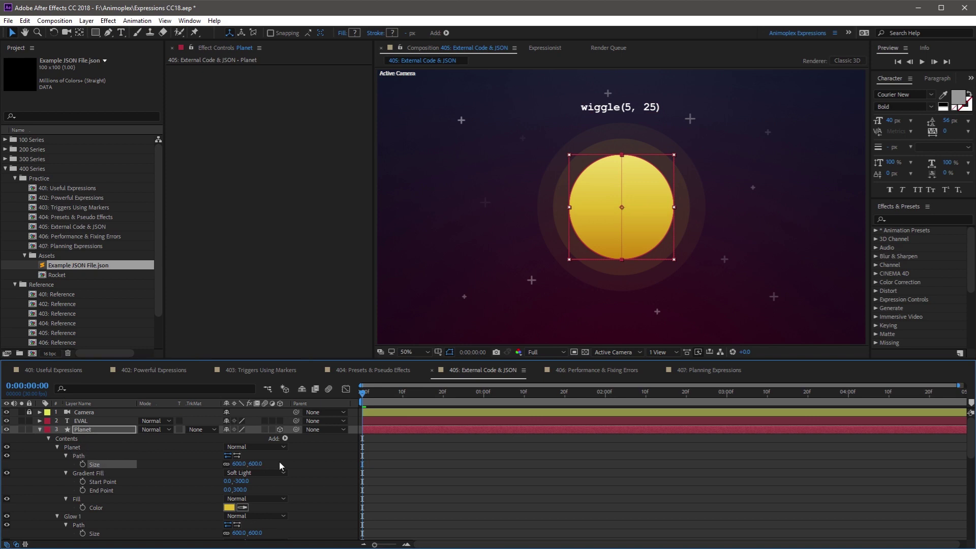
key("F2")
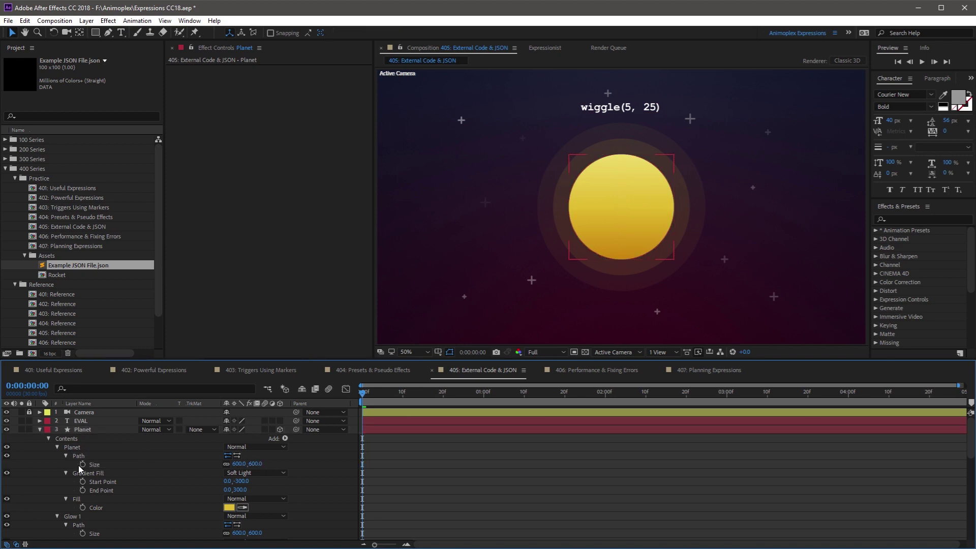
left_click(75, 465)
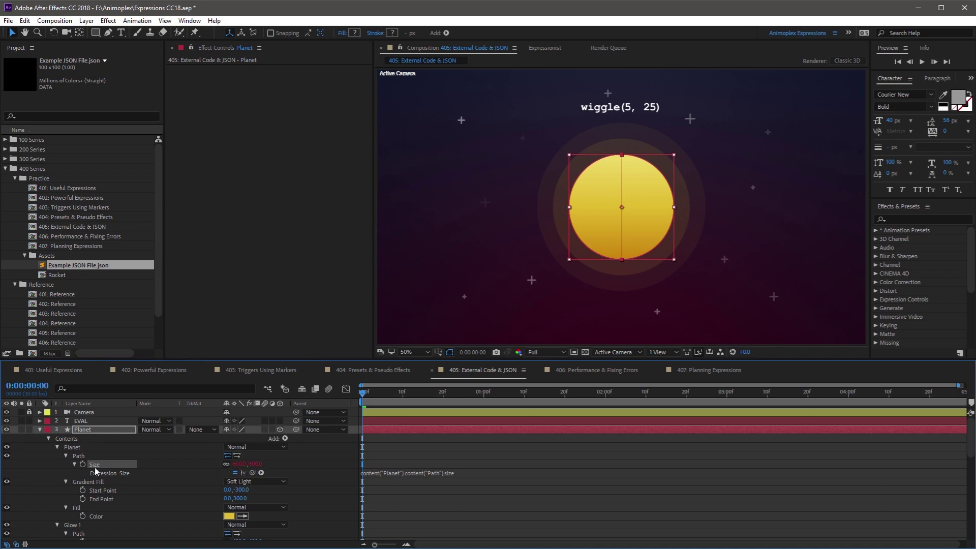
- Revisit Earth's "radius" key and its 6378.1 value in the JSON, then return to After Effects
key("alt+Tab")
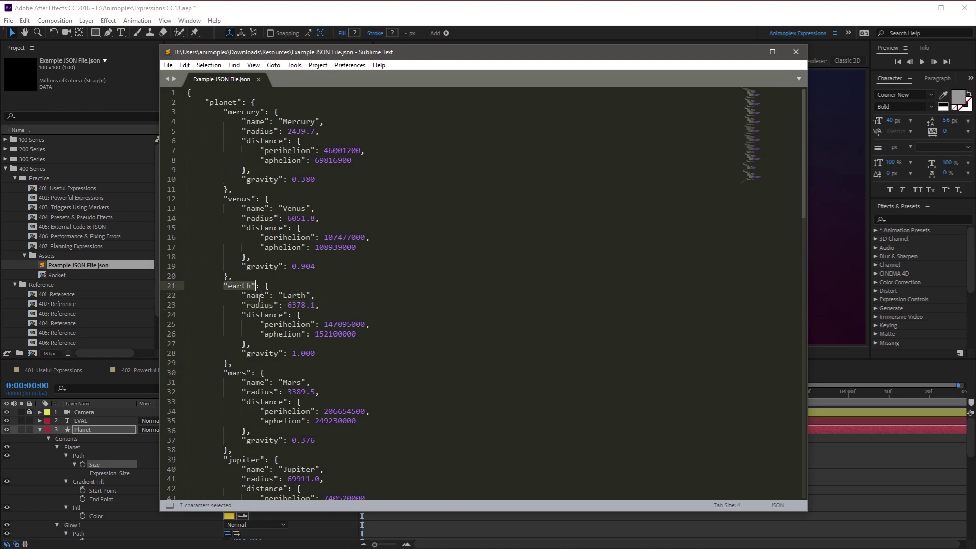
left_click_drag(242, 305, 289, 305)
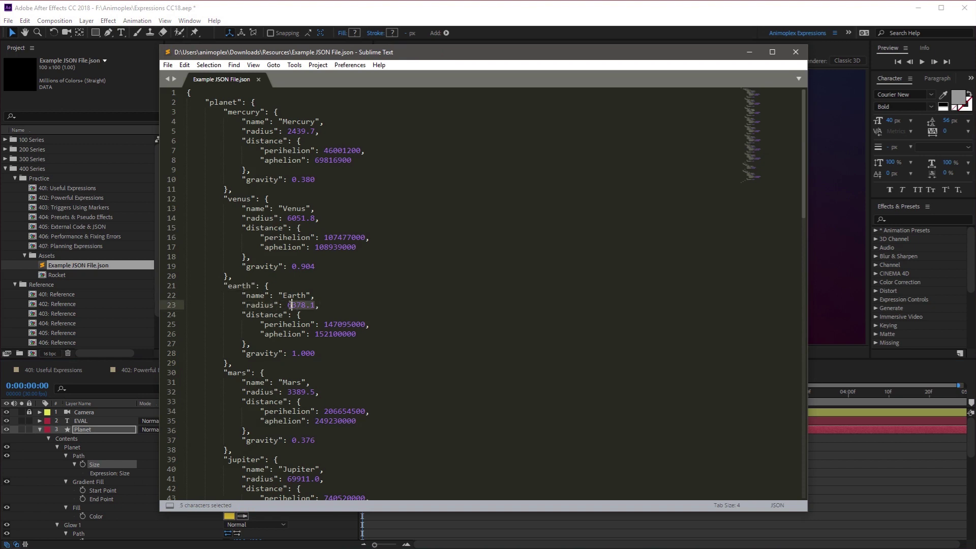
left_click(321, 304)
left_click(656, 15)
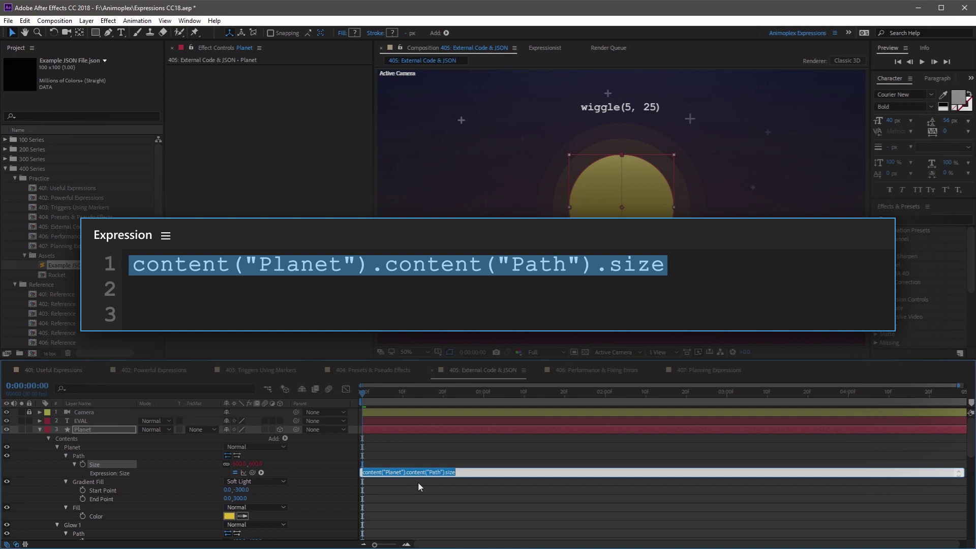
type("myD")
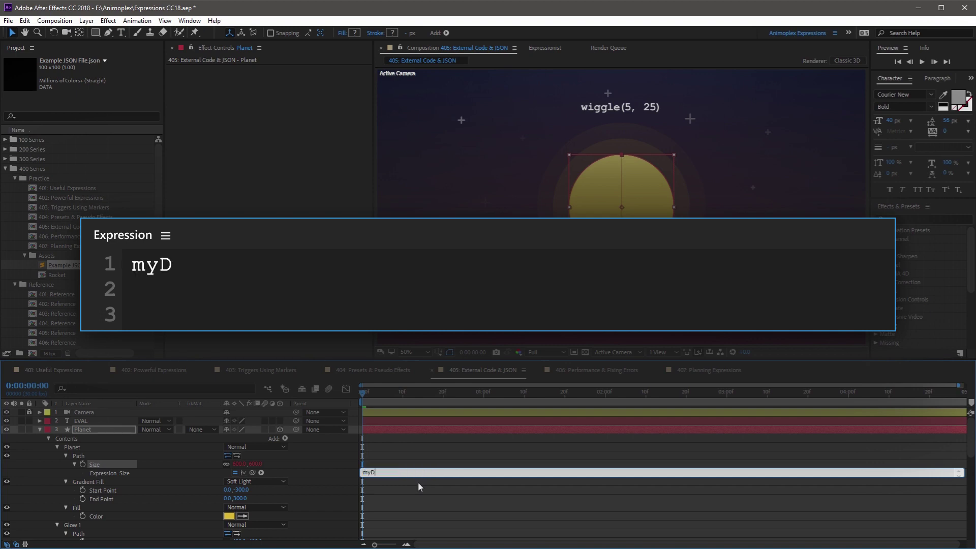
type("ata")
type(" =")
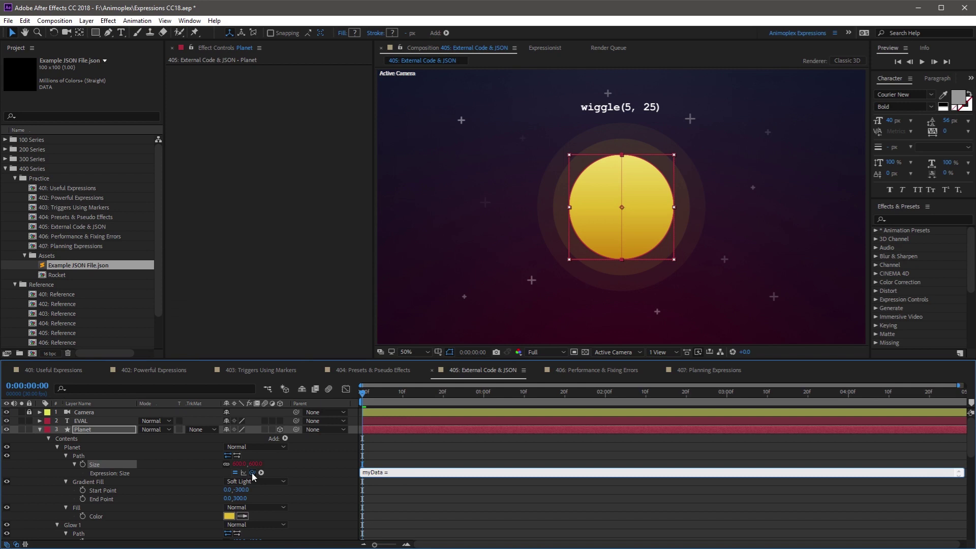
- Pick-whip Example JSON File.json into myData = footage(...).sourceData; and begin a second line myData
left_click_drag(251, 473, 69, 227)
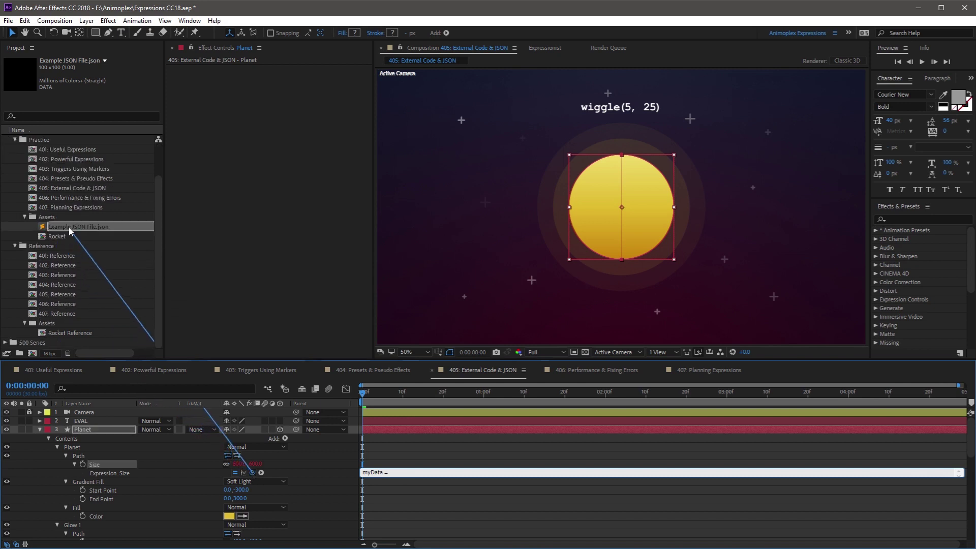
left_click_drag(69, 228, 83, 227)
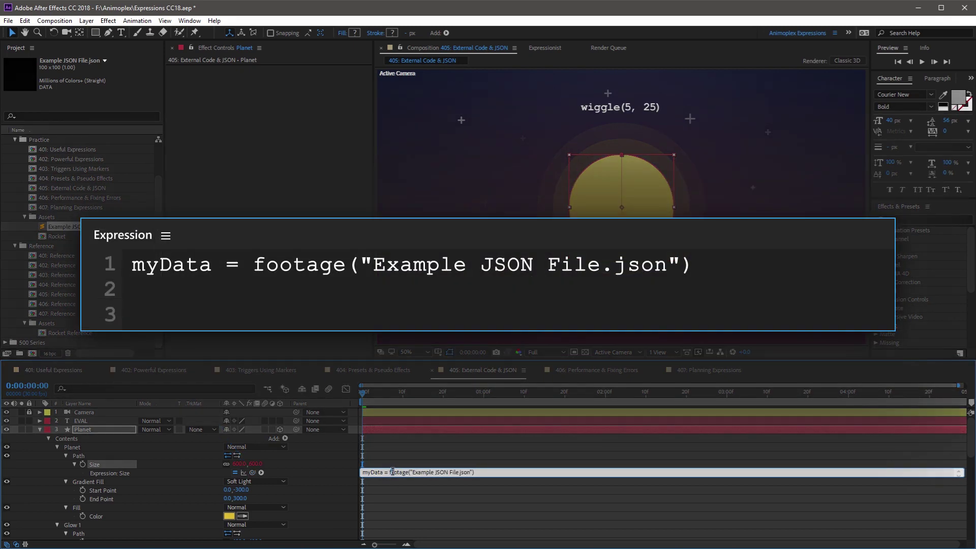
left_click_drag(414, 472, 454, 472)
left_click(476, 471)
type(".")
type("source")
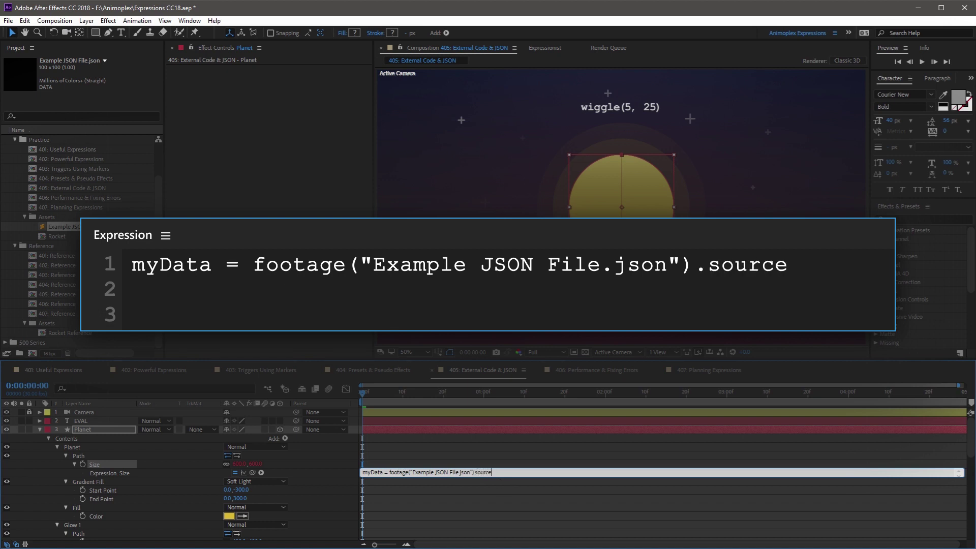
type("Data")
type(";")
key("Return")
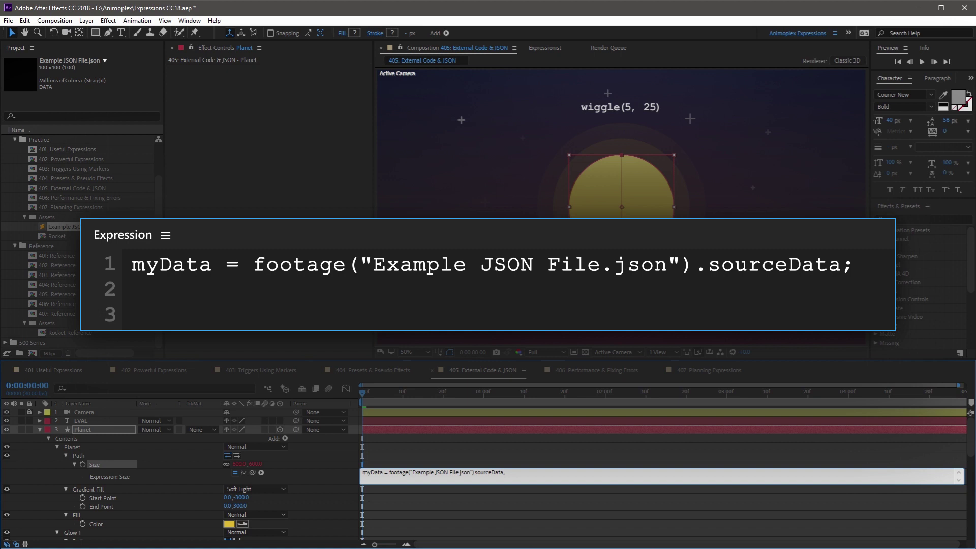
type("myData")
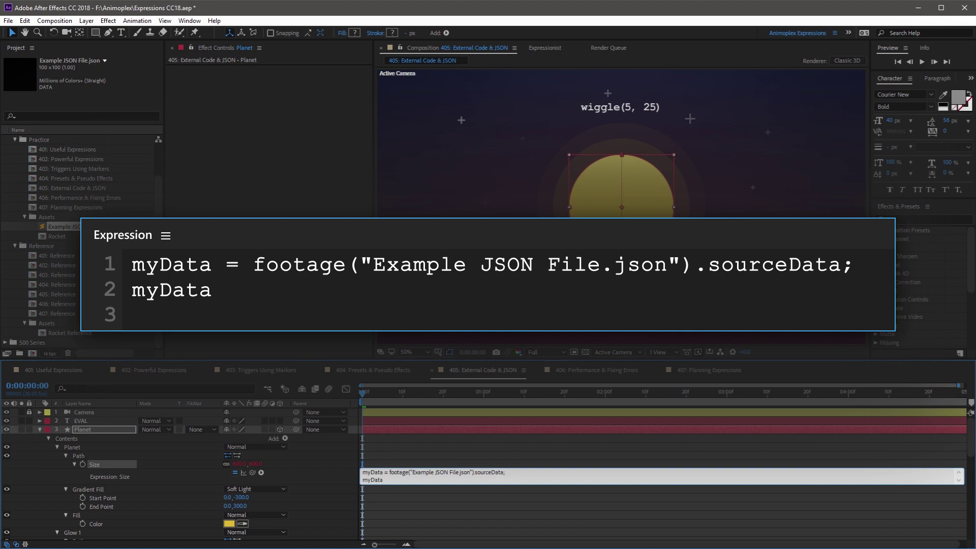
type(".")
- Highlight the planet key and its nested mercury, venus and earth keys in the JSON hierarchy
key("alt+Tab")
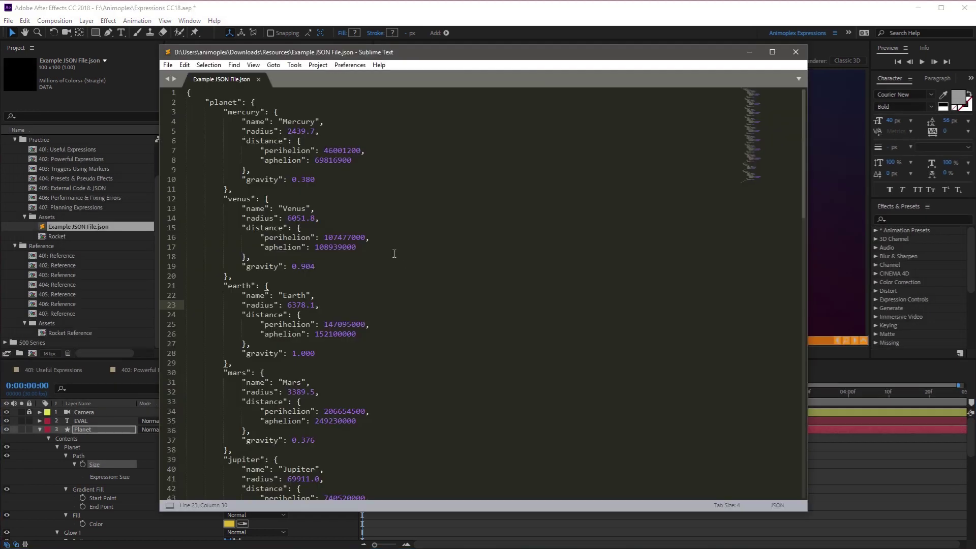
double_click(207, 101)
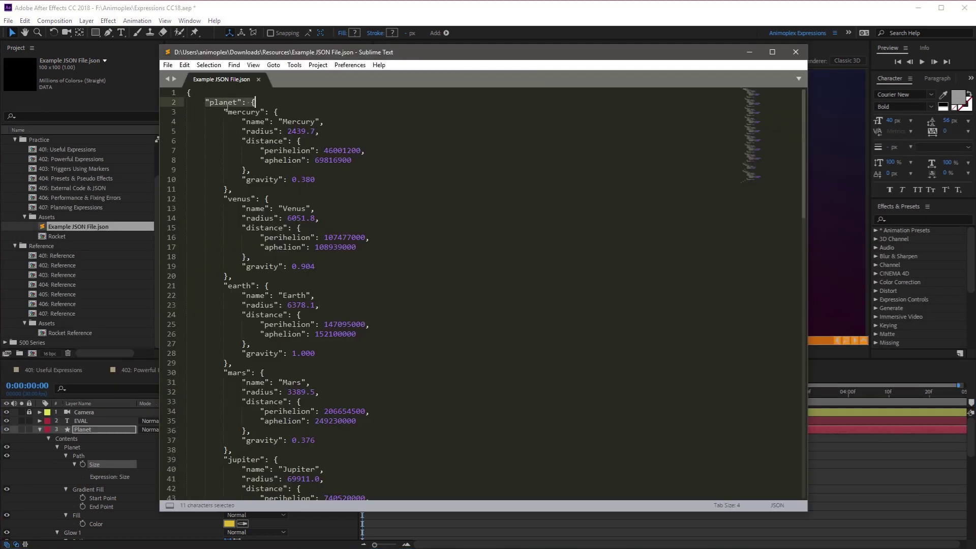
left_click_drag(224, 112, 324, 122)
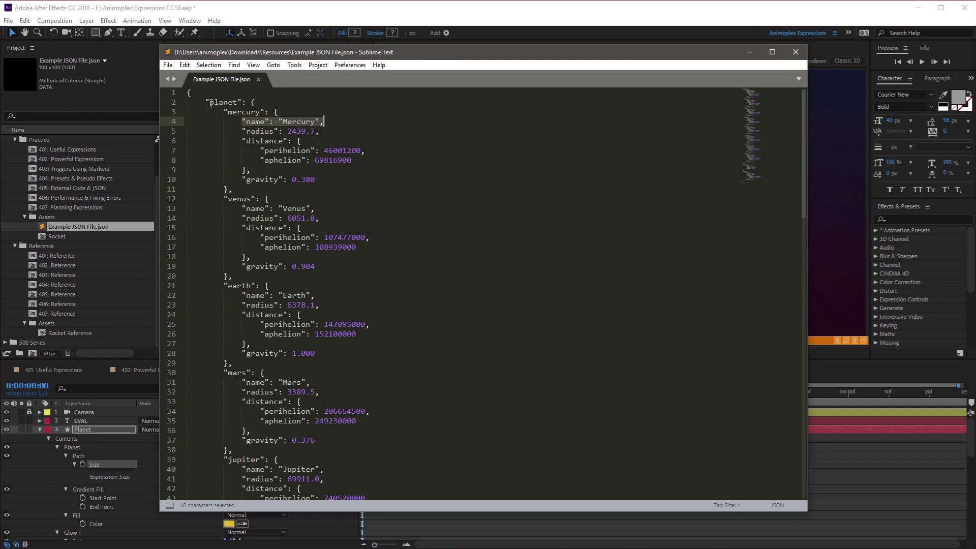
left_click_drag(206, 102, 248, 101)
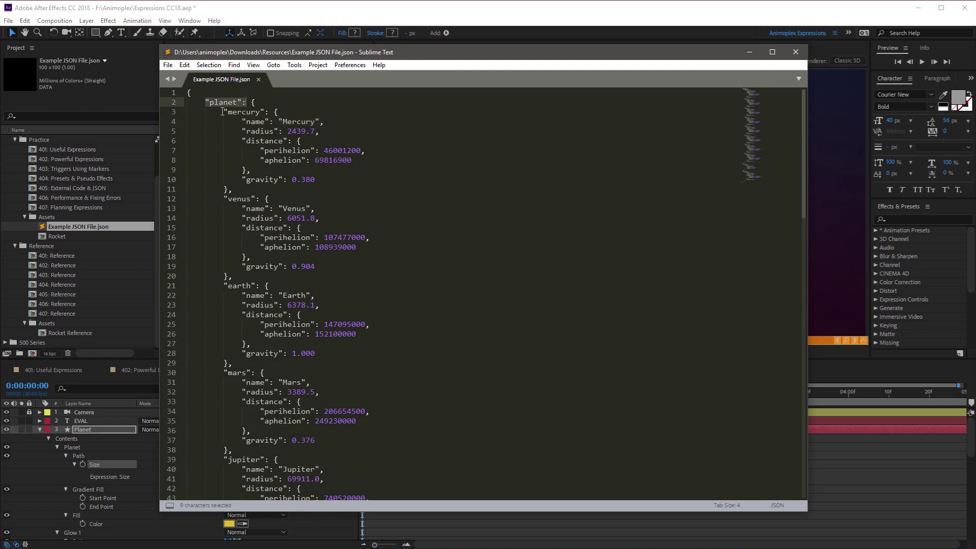
left_click_drag(224, 112, 275, 112)
left_click_drag(224, 198, 265, 198)
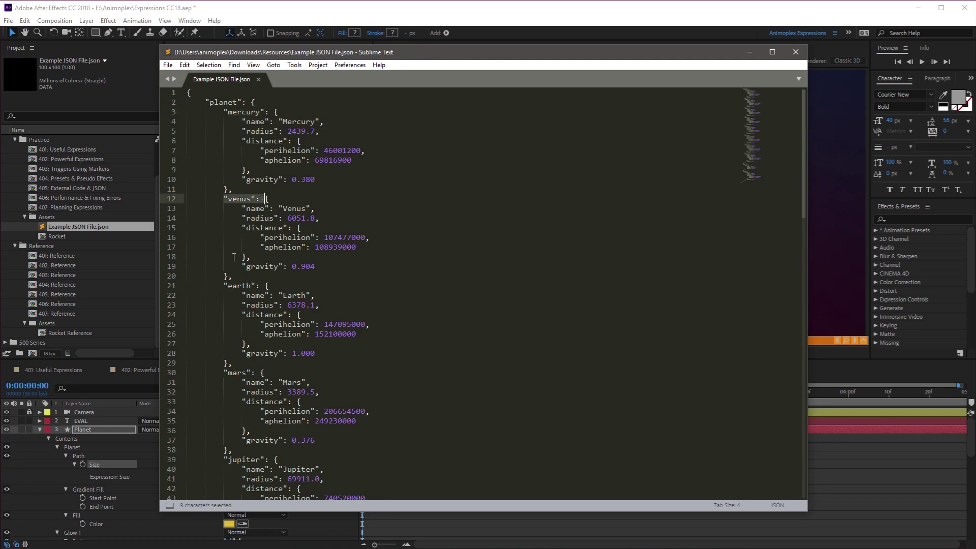
left_click_drag(224, 285, 268, 285)
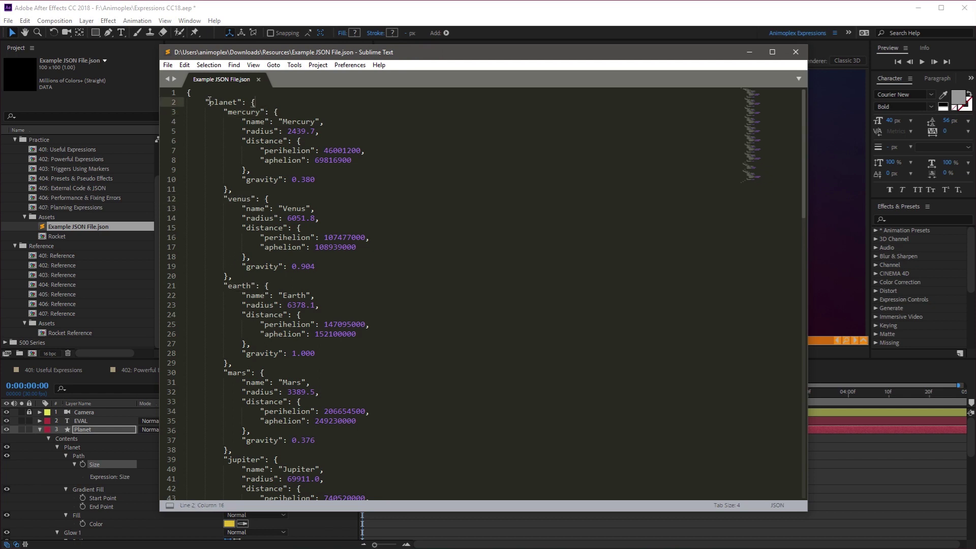
left_click_drag(206, 101, 247, 101)
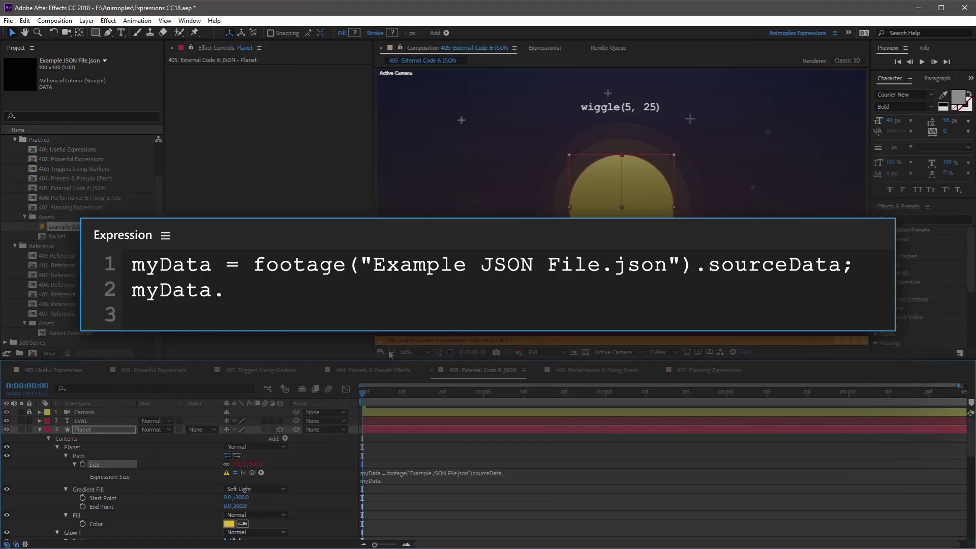
- Check the earth and radius keys in the JSON while extending line two to myData.planet.earth.radius
left_click(390, 481)
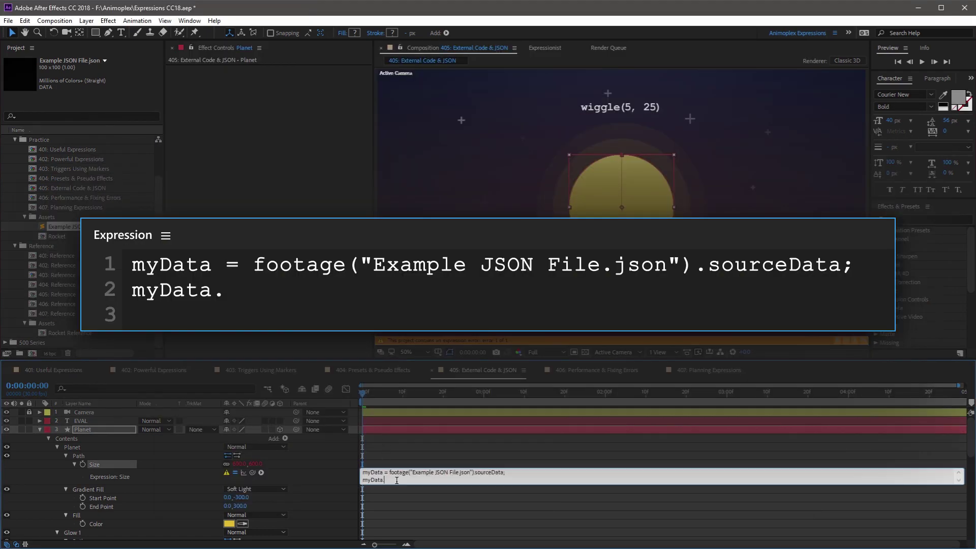
type("planet")
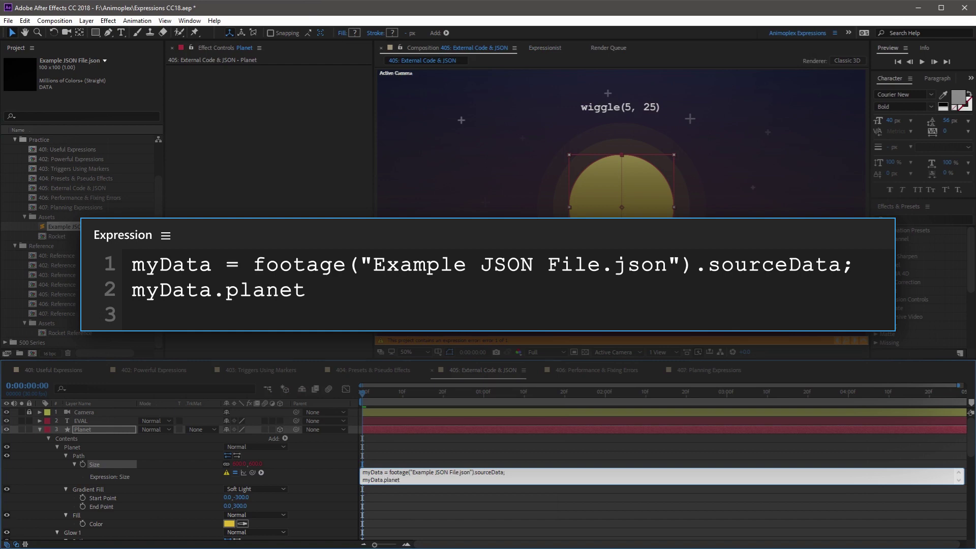
type(".")
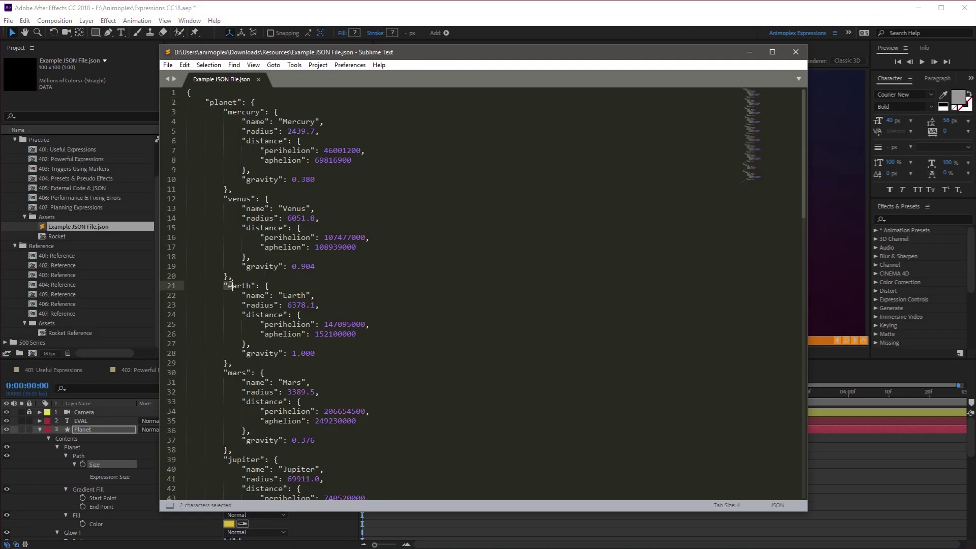
left_click_drag(224, 285, 261, 286)
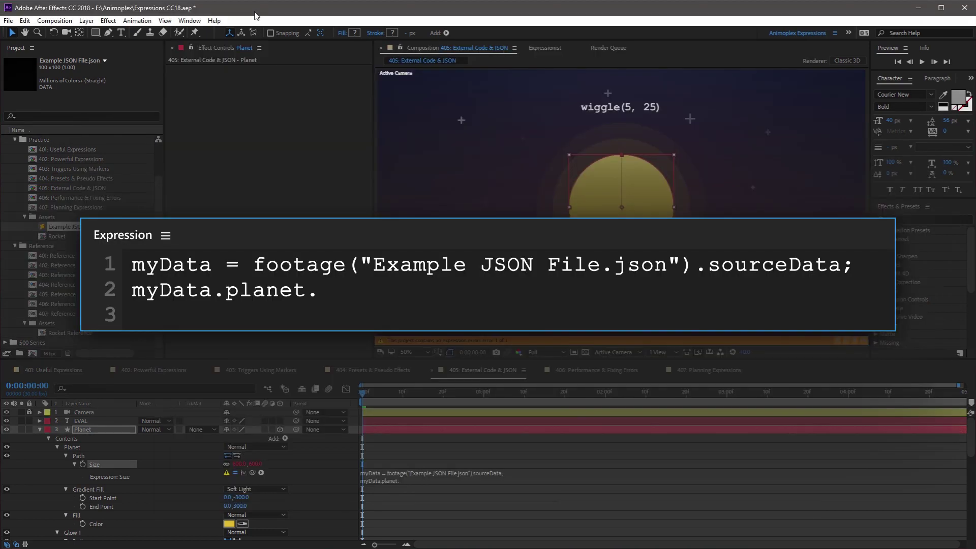
left_click(383, 493)
type("earth")
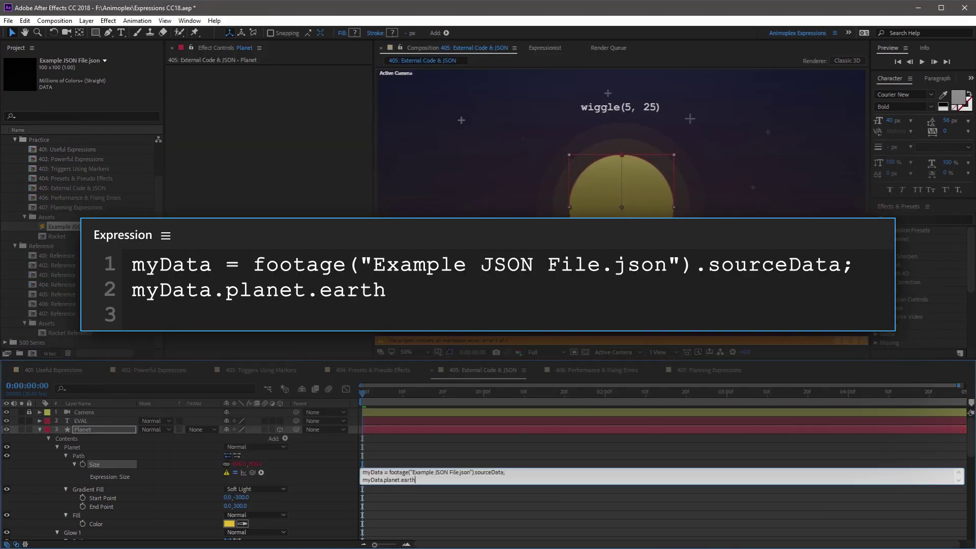
type(".")
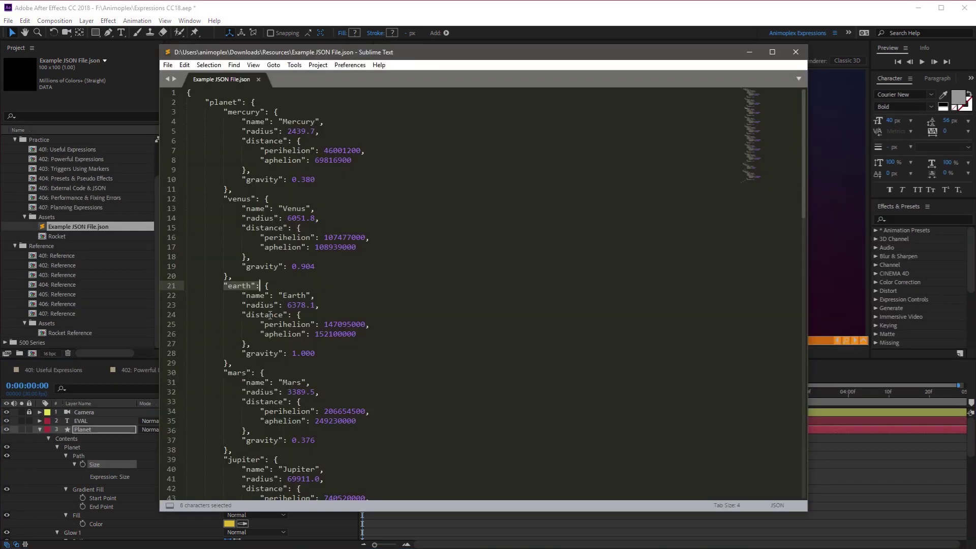
left_click(241, 305)
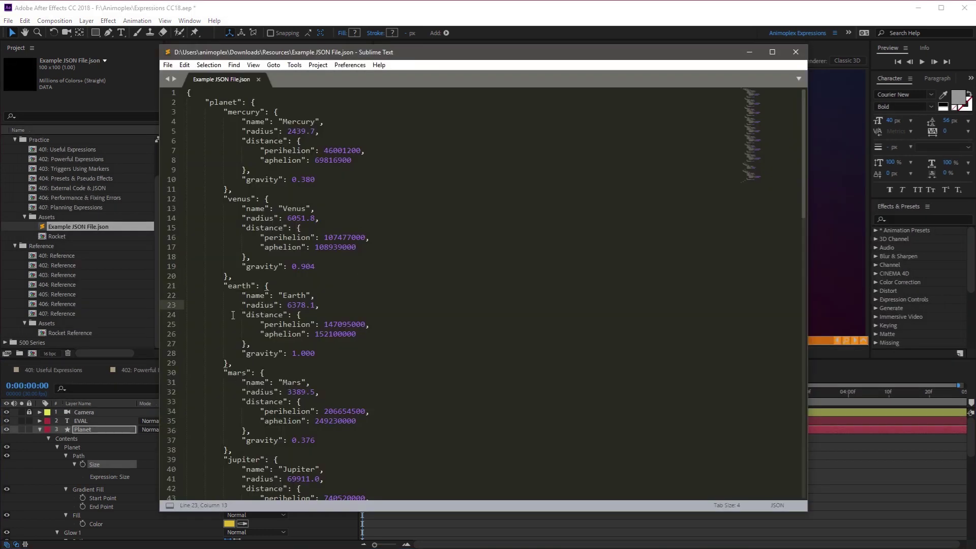
left_click_drag(242, 306, 320, 305)
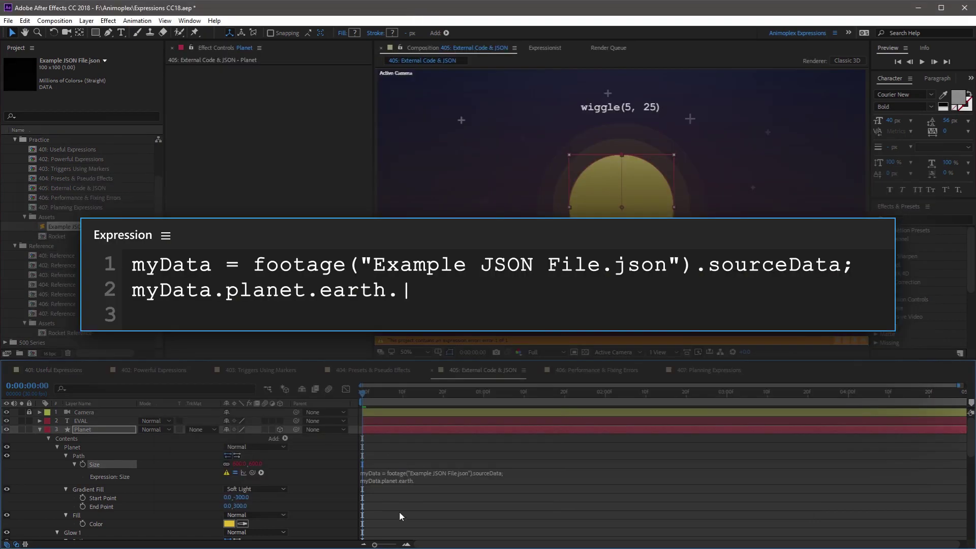
left_click(426, 477)
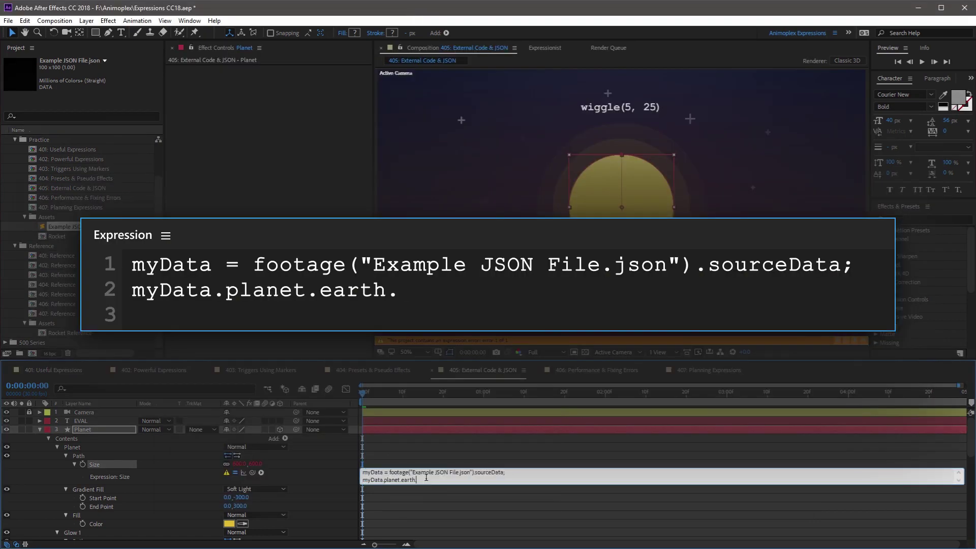
type("radius")
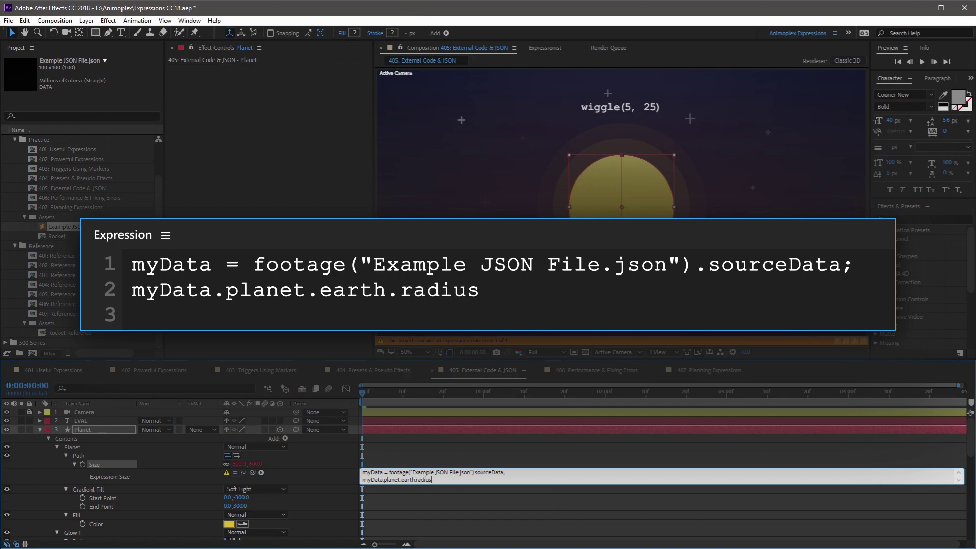
- Rewrite line two as val = ...radius; and add a third line [val, val], then apply the expression
left_click(424, 470)
left_click(430, 479)
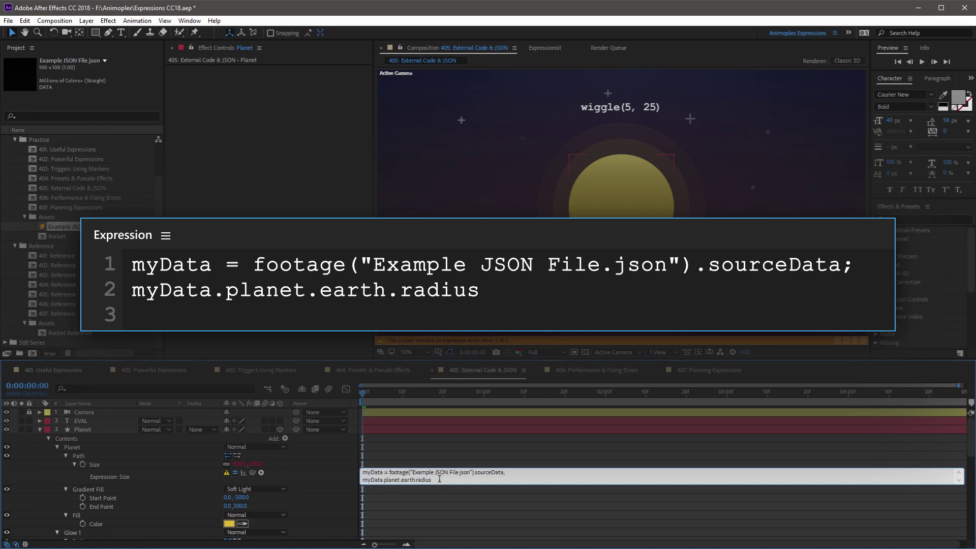
left_click_drag(440, 478, 363, 479)
left_click(363, 479)
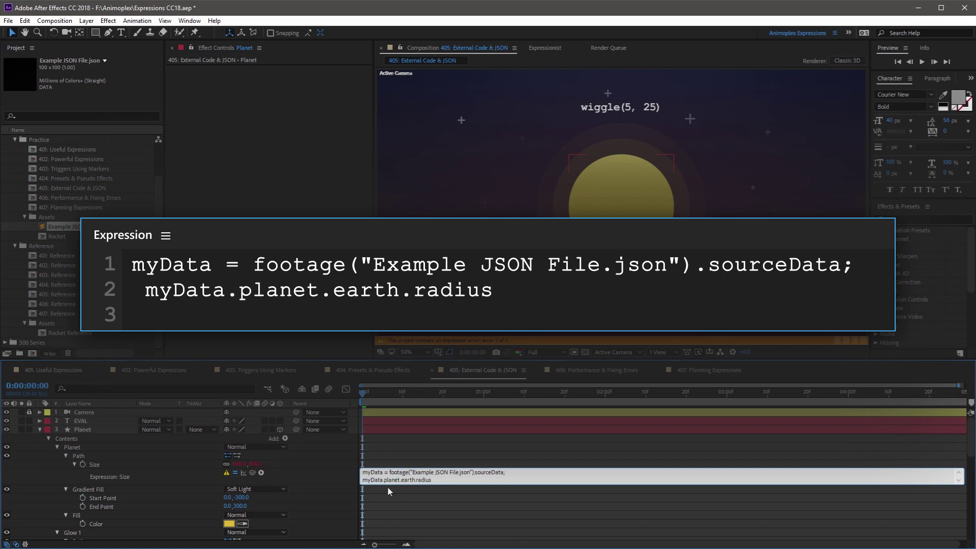
type("val ")
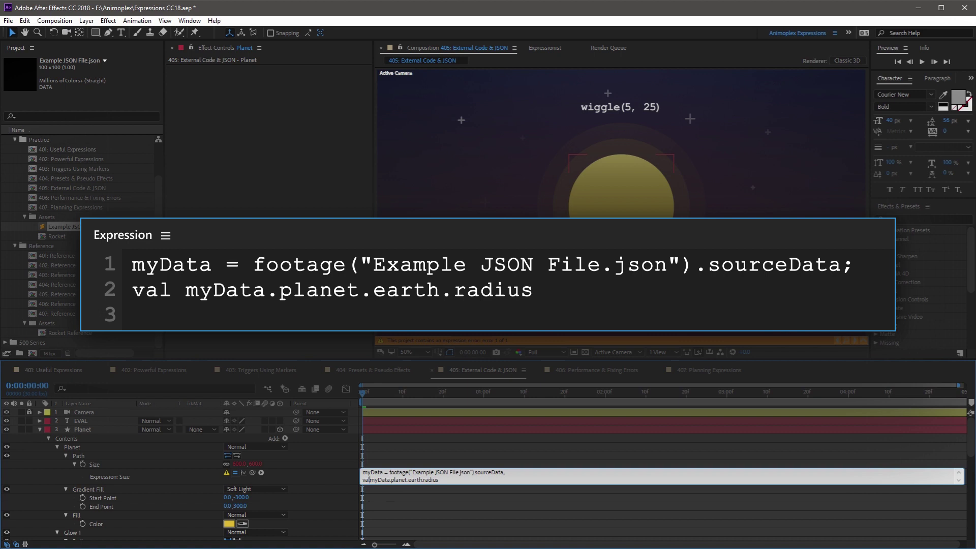
type("=")
left_click(465, 480)
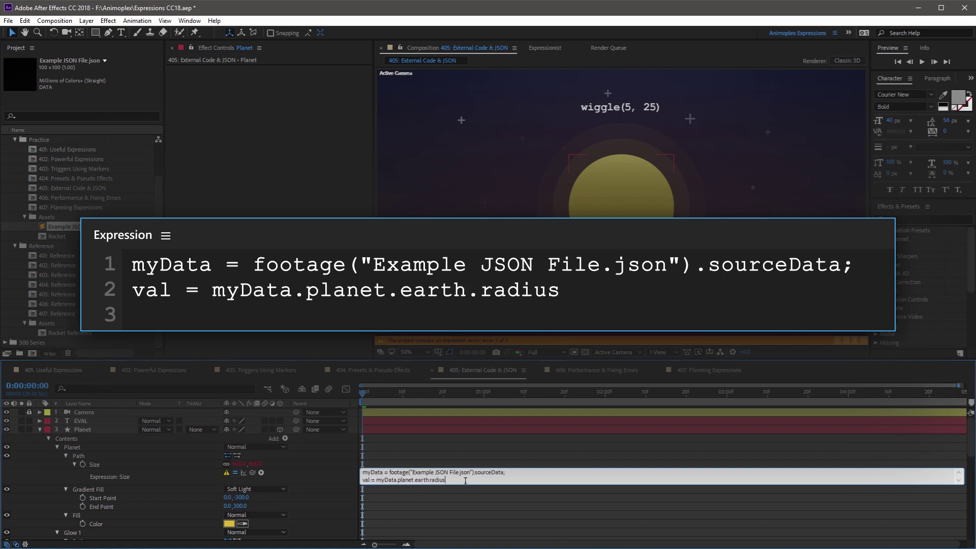
type(";")
key("Return")
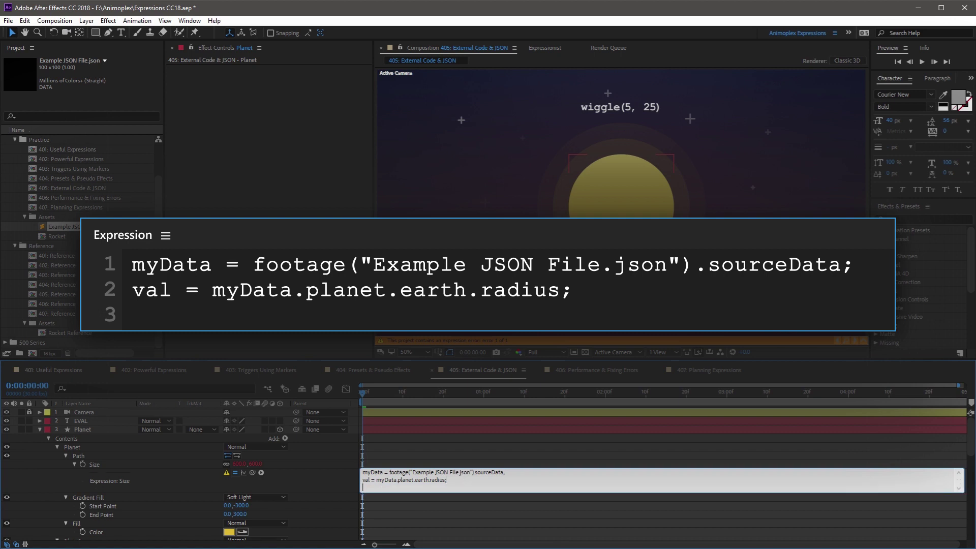
type("[")
type("val,")
type(" val]")
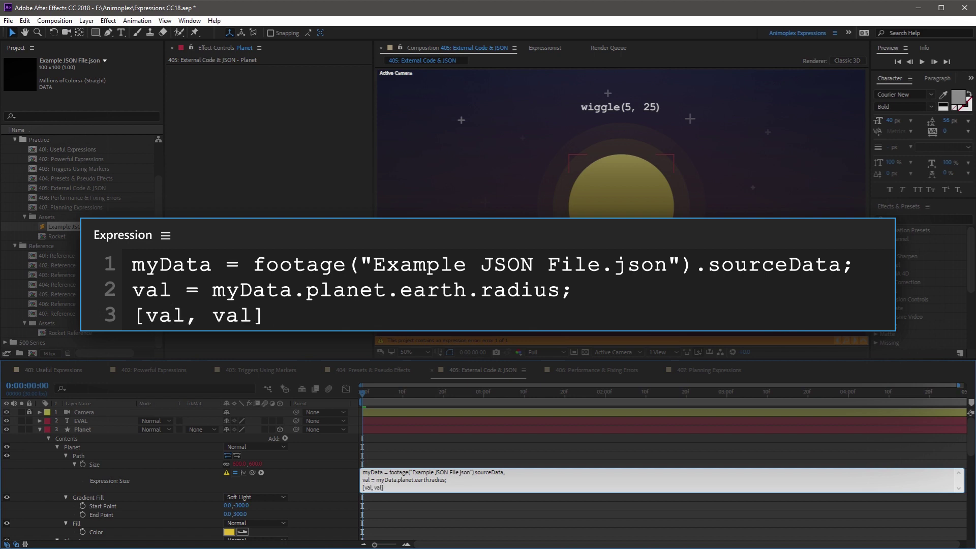
left_click(322, 479)
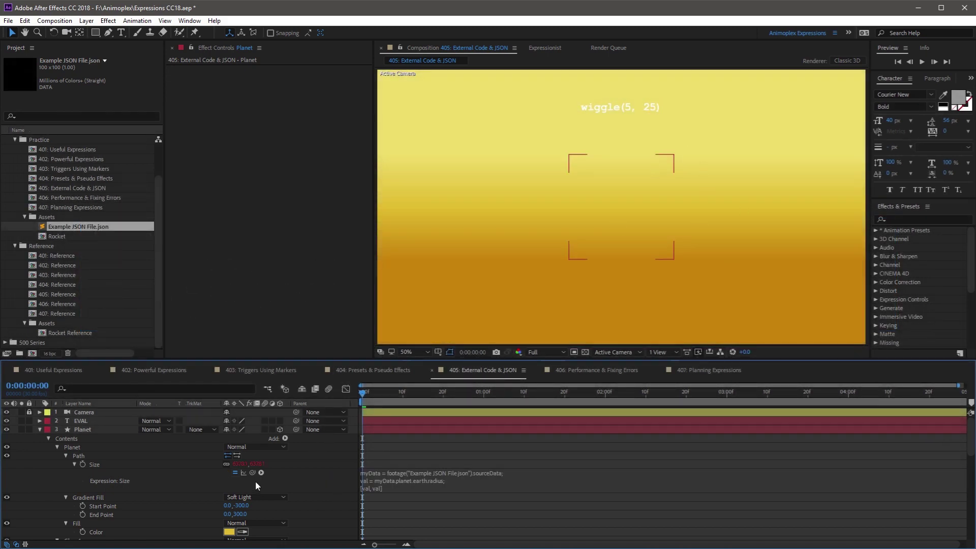
key("alt+Tab")
double_click(259, 305)
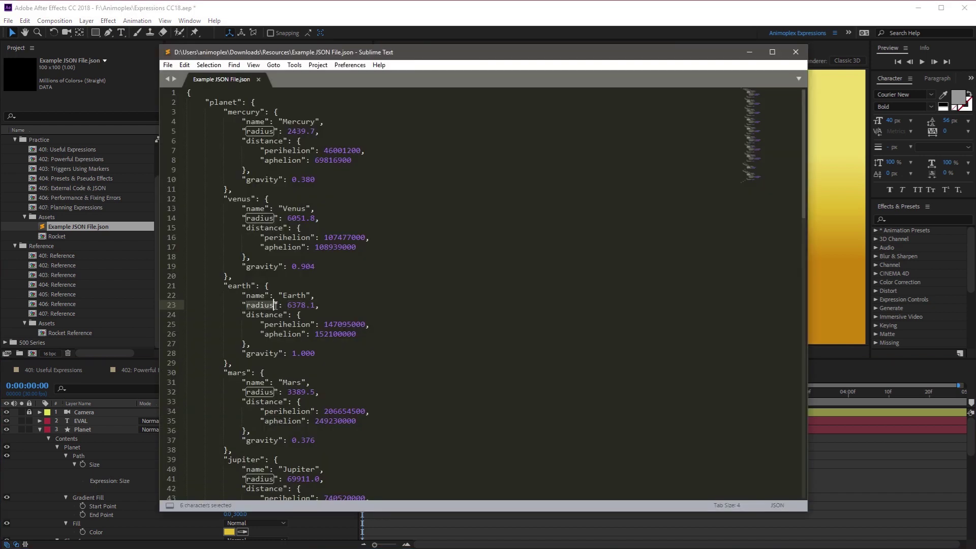
left_click(288, 305)
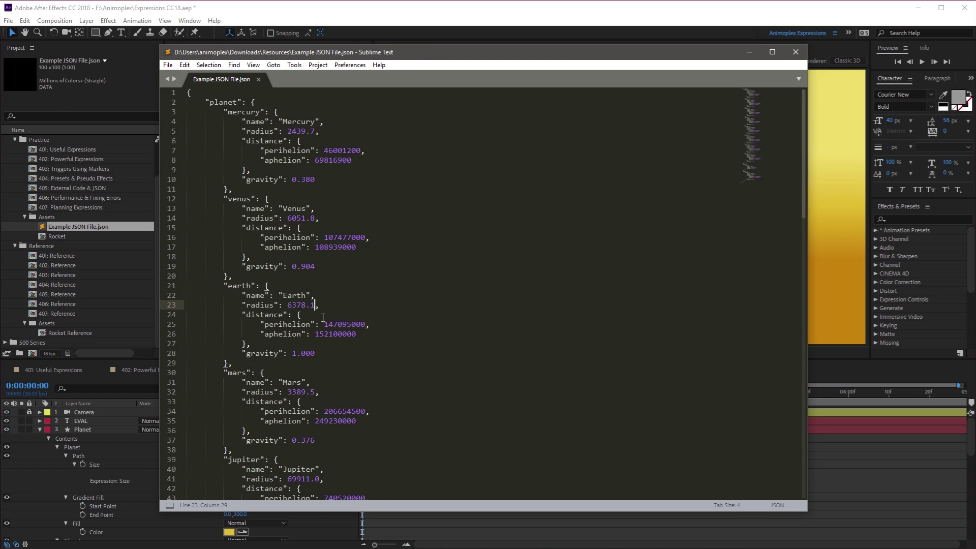
left_click(313, 9)
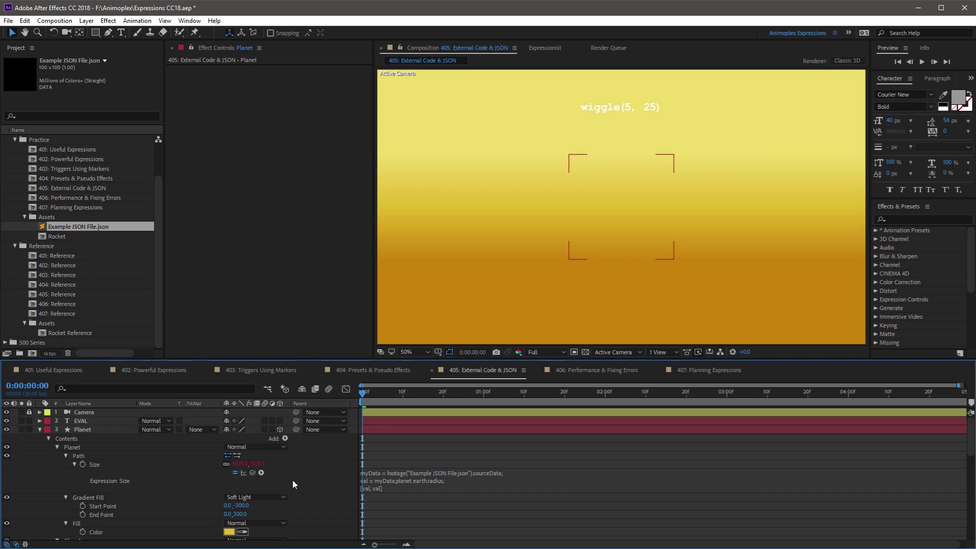
- Append / 10 after radius on line two and commit, bringing the planet size to 637.8
left_click(452, 482)
left_click(444, 480)
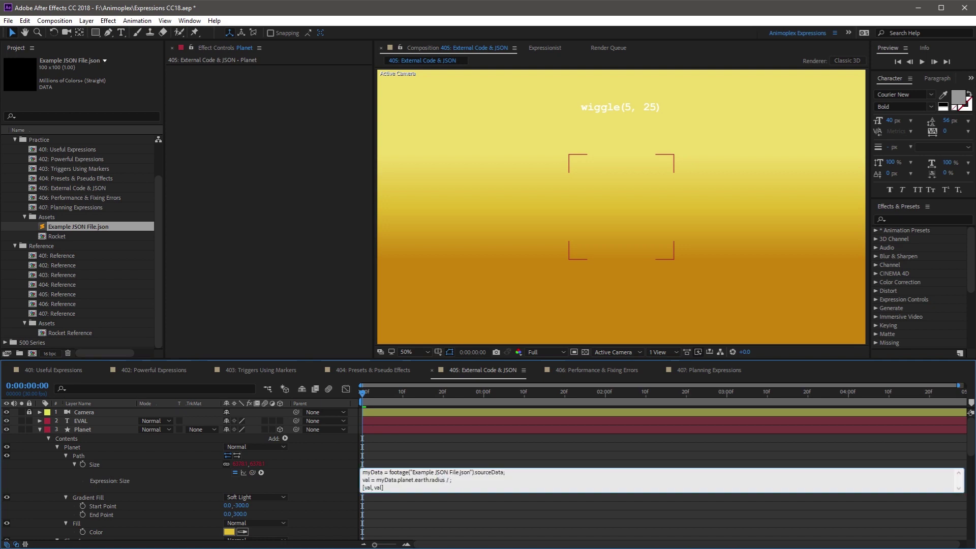
left_click(326, 481)
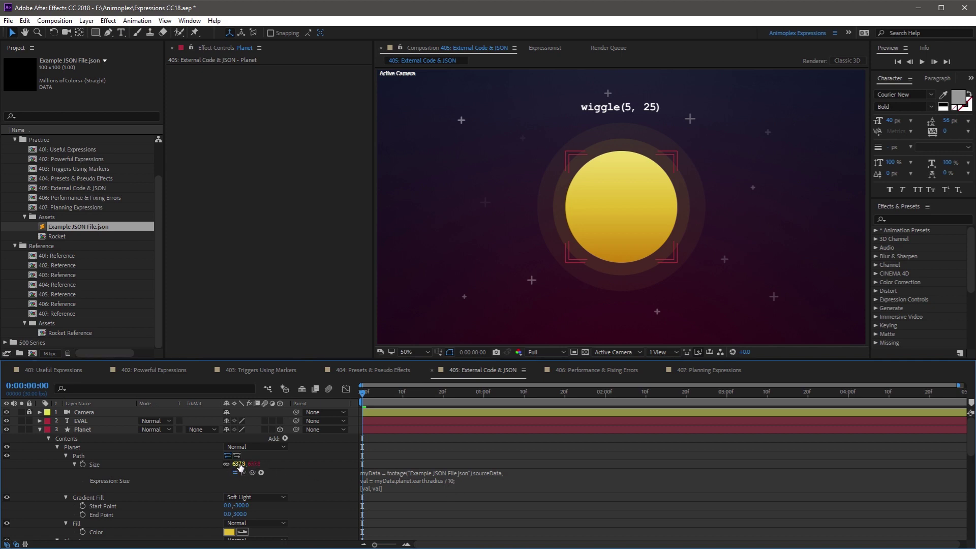
- Change Earth's radius in the JSON to 4000, save with Ctrl+S, and return to After Effects to see the planet shrink
key("alt+Tab")
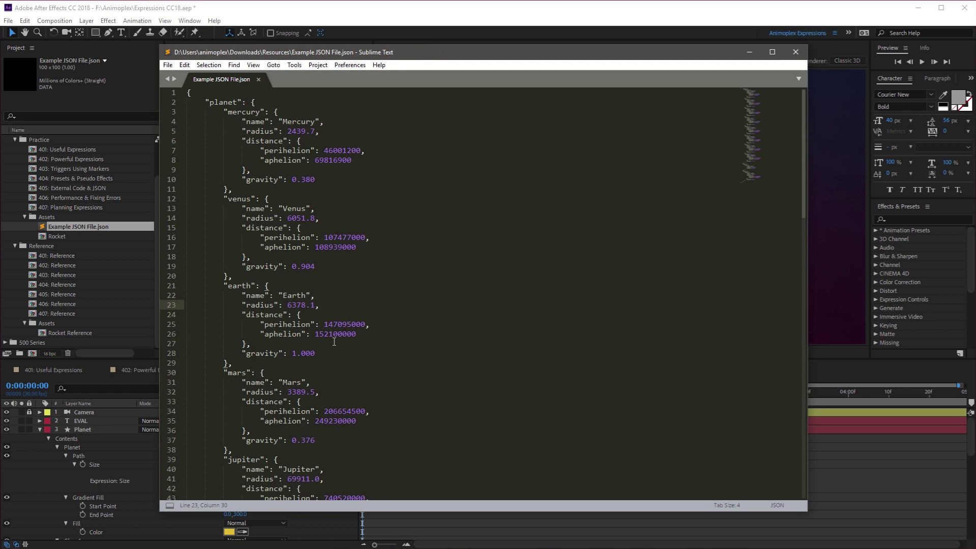
left_click_drag(288, 306, 300, 305)
type("40")
key("Delete")
key("Delete")
key("ctrl+s")
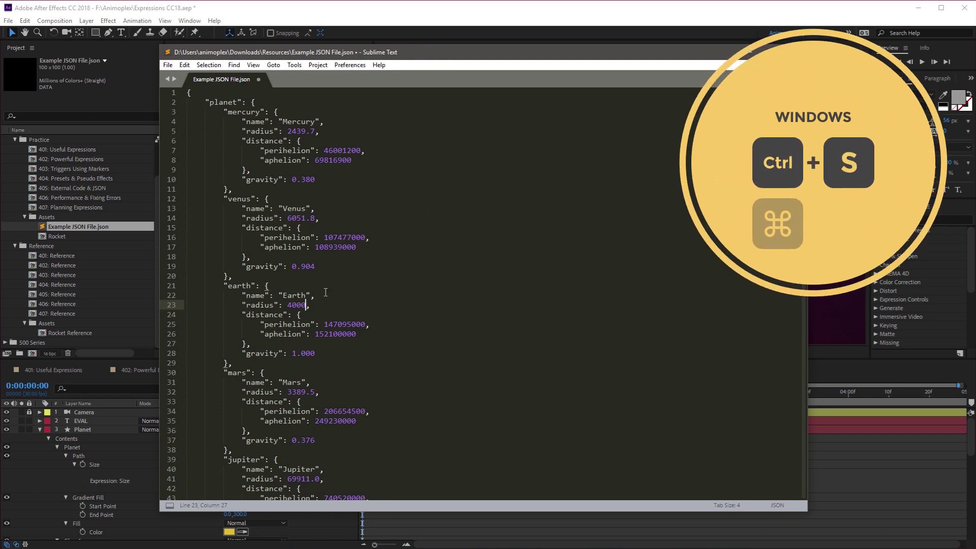
key("ctrl+s")
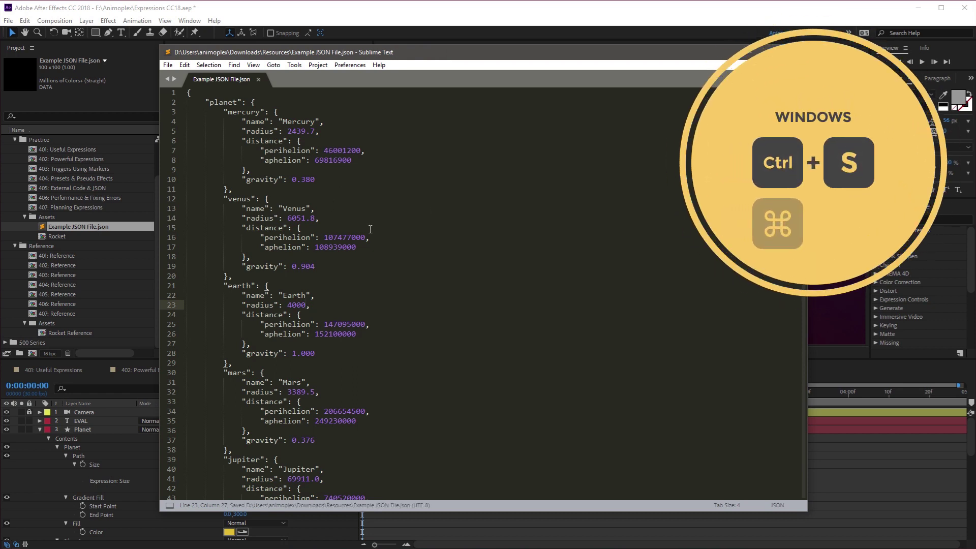
key("alt+Tab")
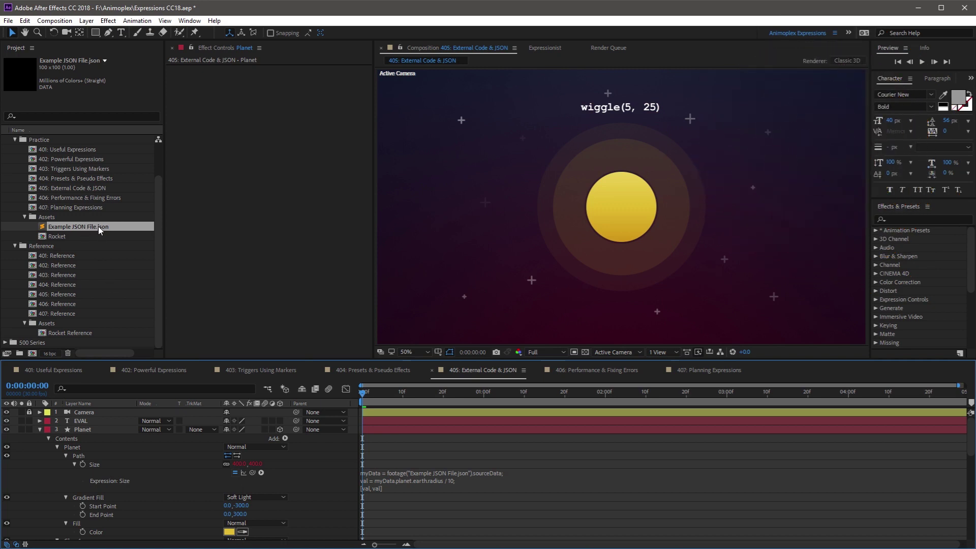
- Switch from After Effects to the JSON file open in the text editor
key("alt+Tab")
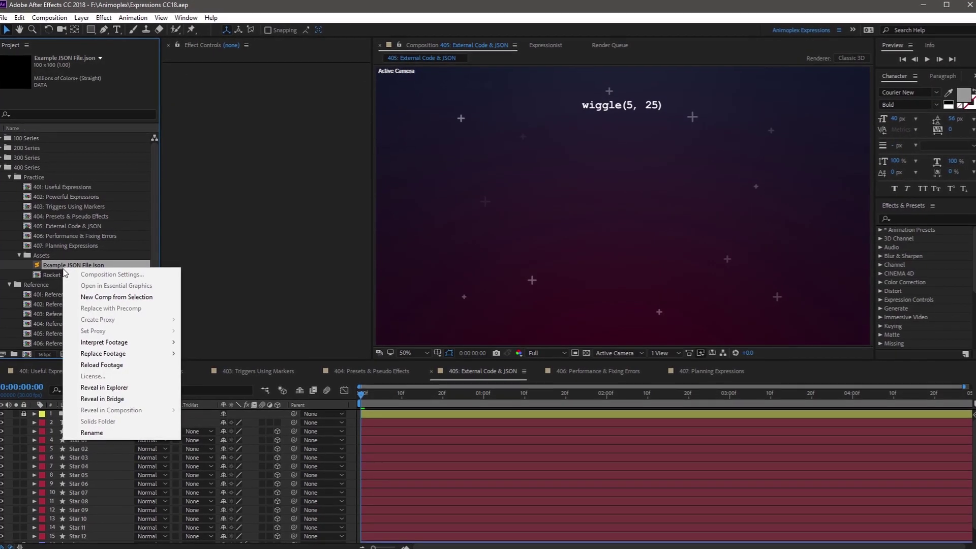
left_click(100, 389)
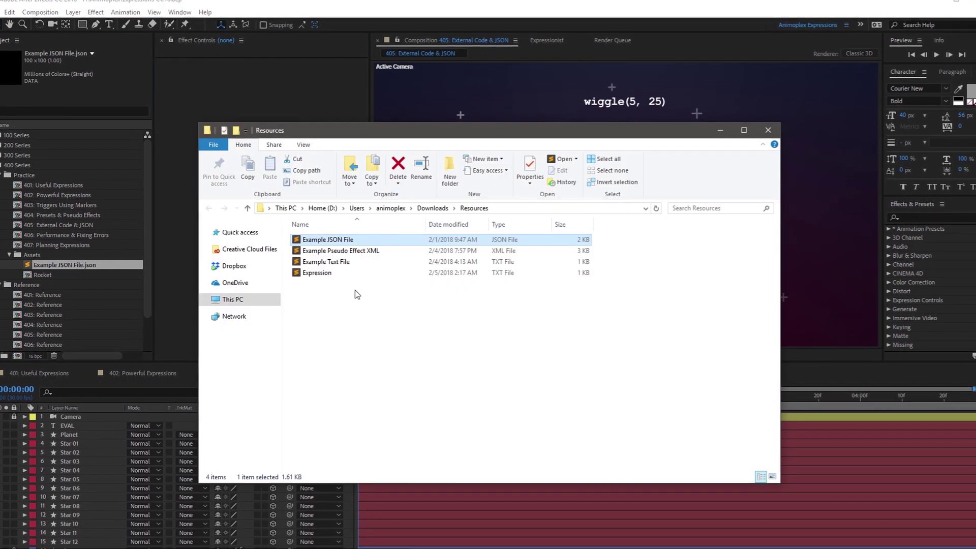